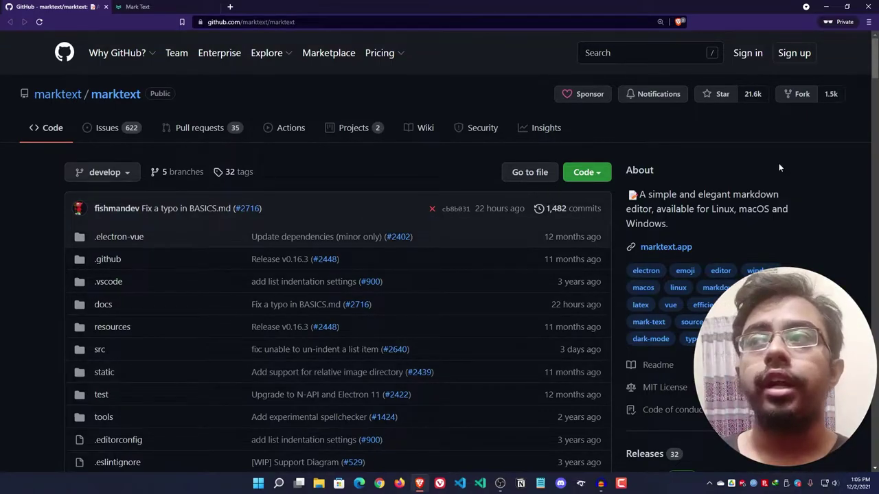
# - Select and then deselect the repository's About description text, then scroll down
pyautogui.moveTo(637, 194); pyautogui.dragTo(675, 223)
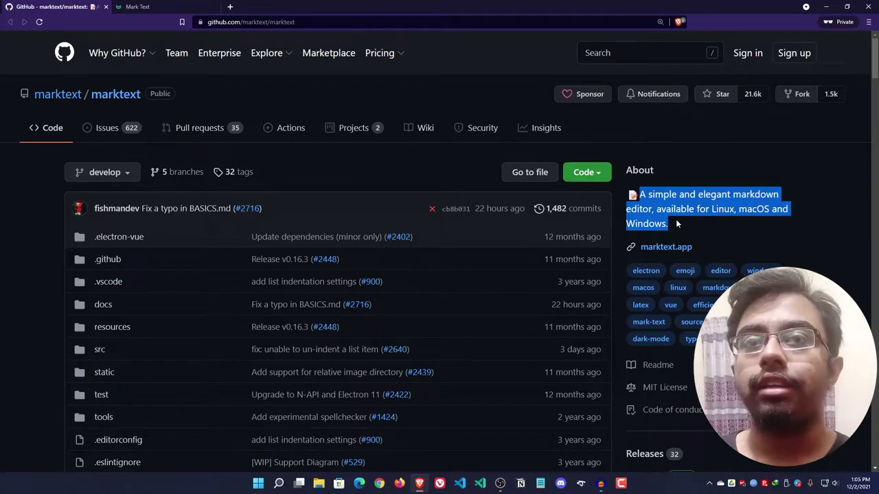
pyautogui.click(676, 224)
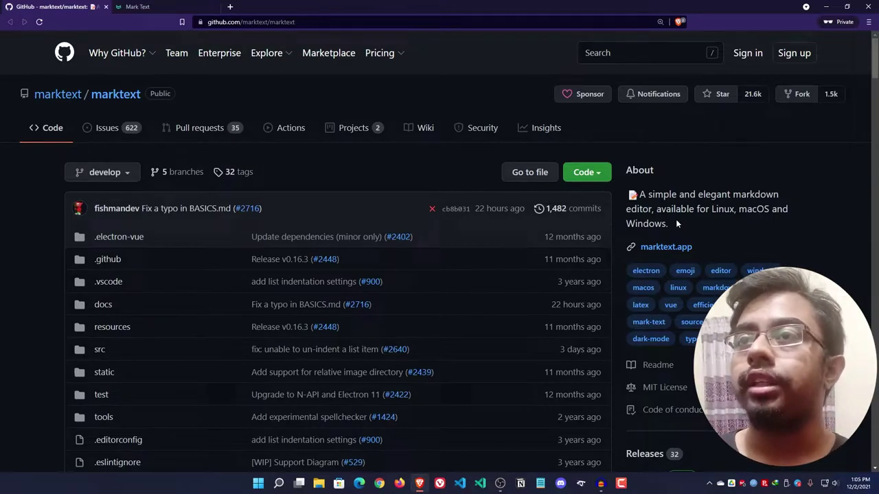
pyautogui.scroll(-1, 678, 220)
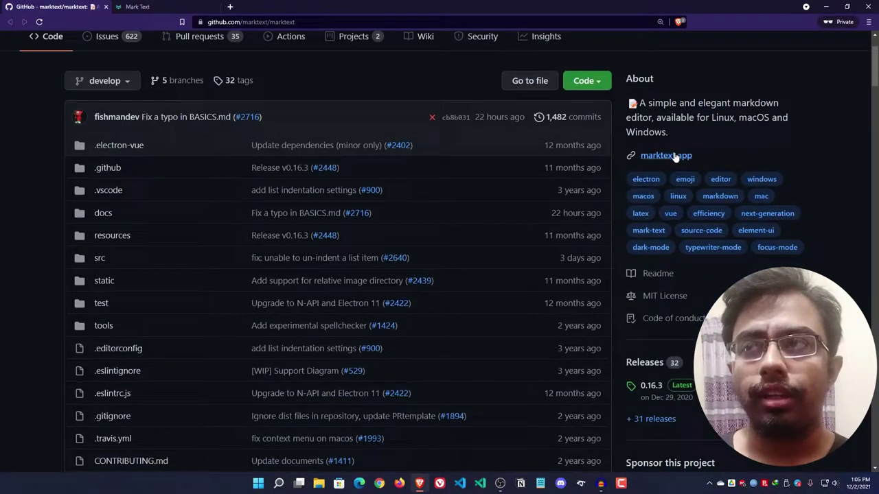
# - Open the marktext.app link in a new tab, switch to it, and close the extra tab
pyautogui.rightClick(692, 158)
pyautogui.click(694, 161)
pyautogui.click(180, 5)
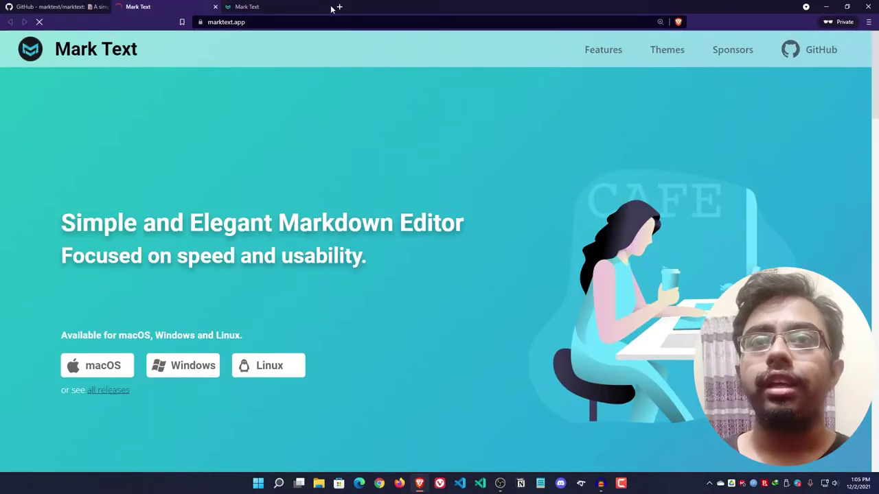
pyautogui.click(325, 7)
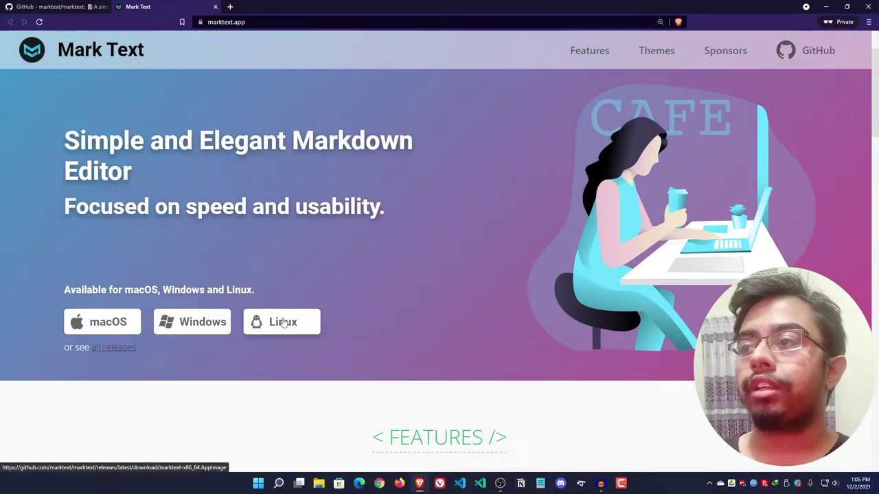
# - Scroll through the Mark Text homepage, briefly selecting the footer contact heading
pyautogui.scroll(-6, 284, 323)
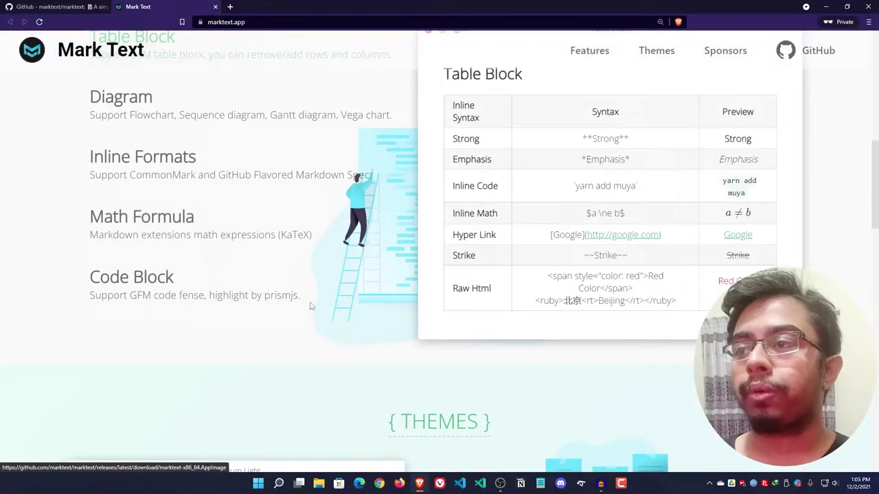
pyautogui.scroll(2, 226, 155)
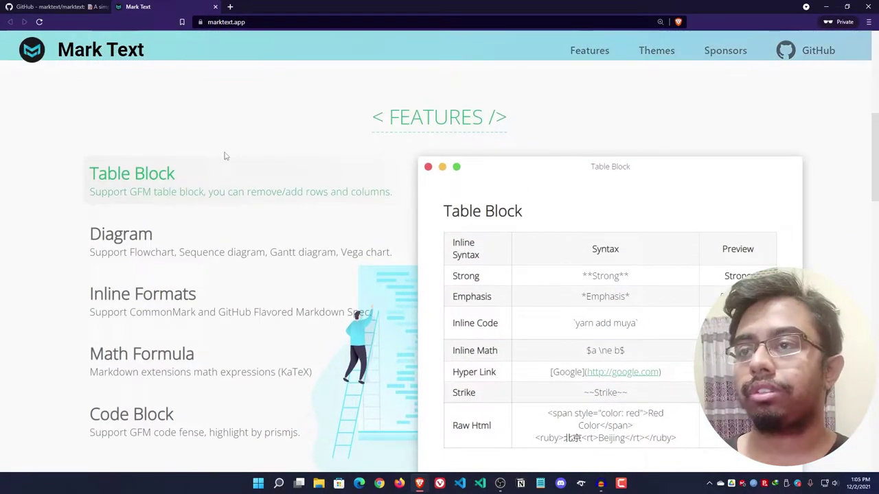
pyautogui.scroll(-1, 209, 155)
pyautogui.scroll(-1, 210, 155)
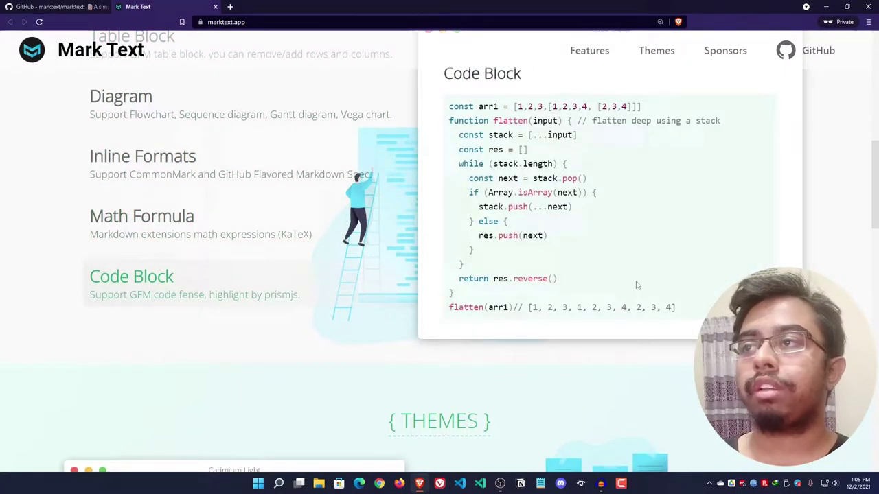
pyautogui.scroll(-5, 634, 284)
pyautogui.scroll(-5, 530, 267)
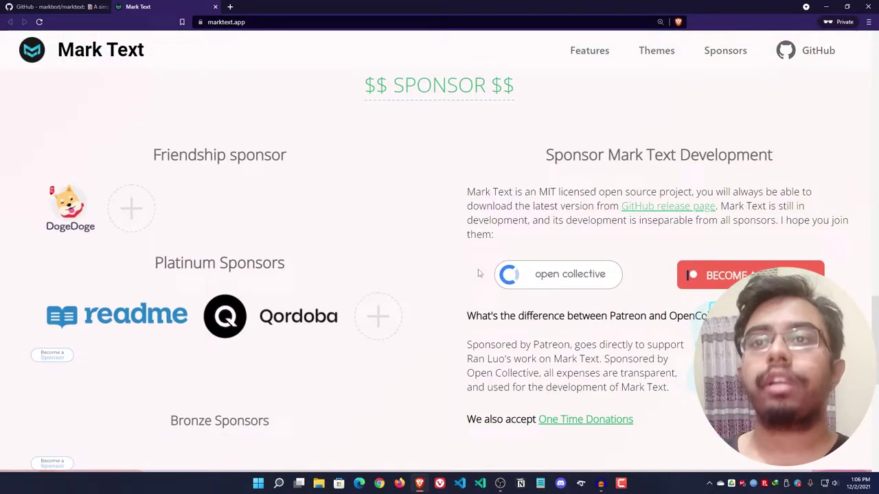
pyautogui.scroll(-5, 478, 273)
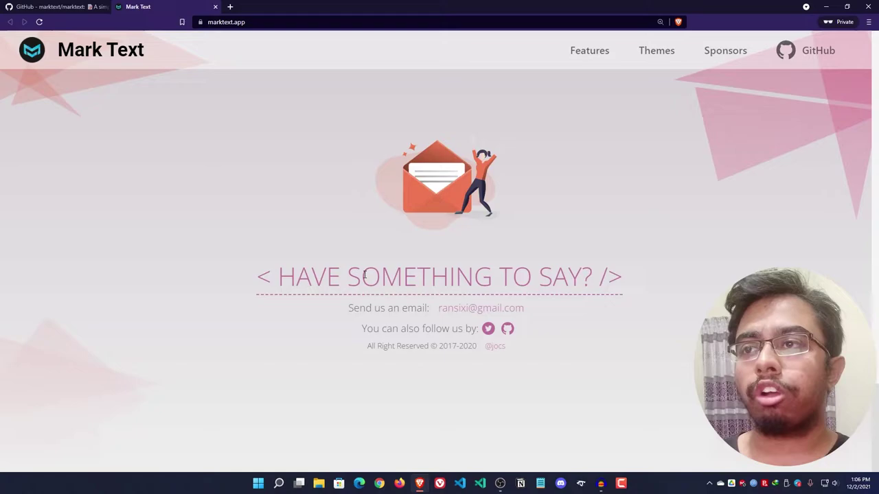
pyautogui.tripleClick(343, 285)
pyautogui.click(639, 342)
pyautogui.scroll(5, 669, 319)
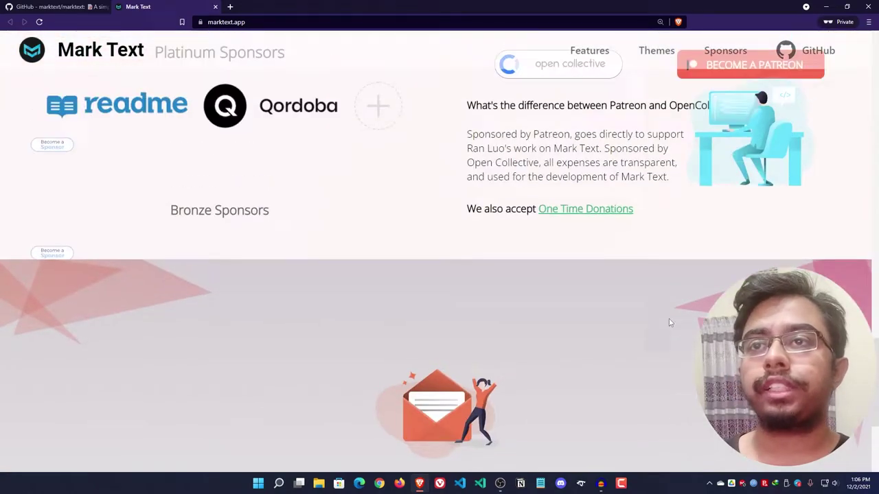
pyautogui.scroll(10, 453, 192)
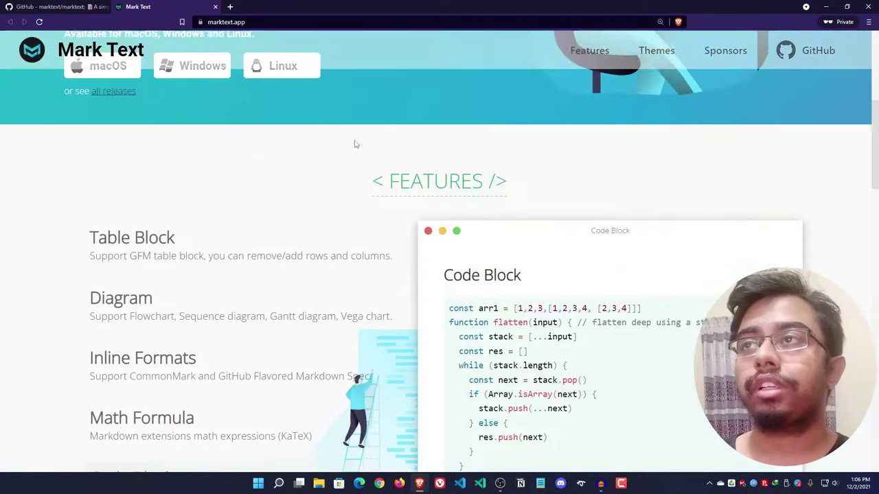
# - Return to the GitHub repository tab and scroll down into the README
pyautogui.click(60, 7)
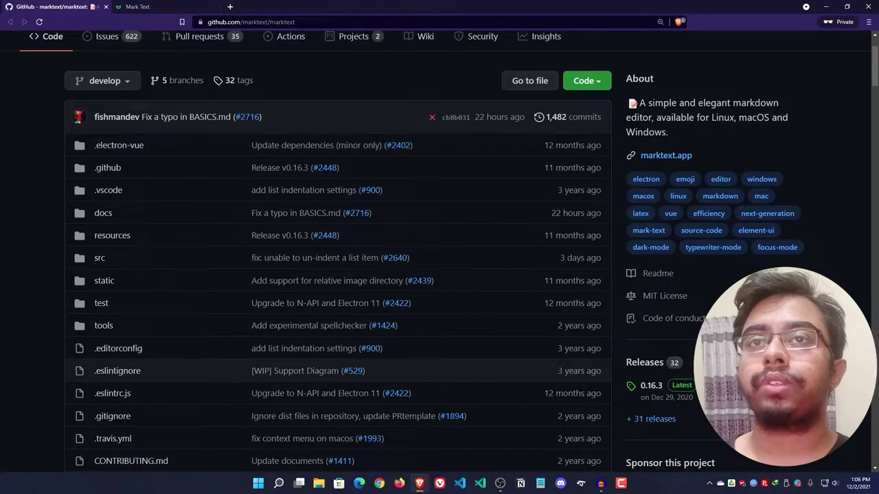
pyautogui.scroll(2, 412, 331)
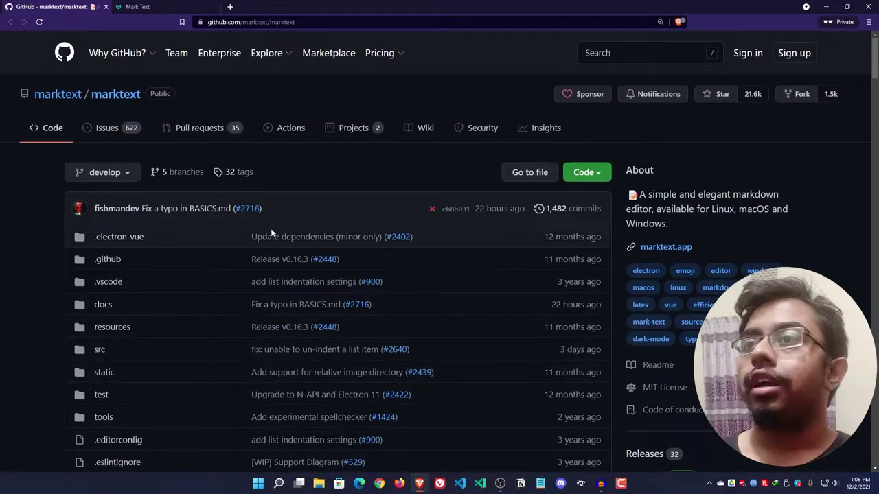
pyautogui.scroll(-1, 687, 275)
pyautogui.scroll(-11, 723, 273)
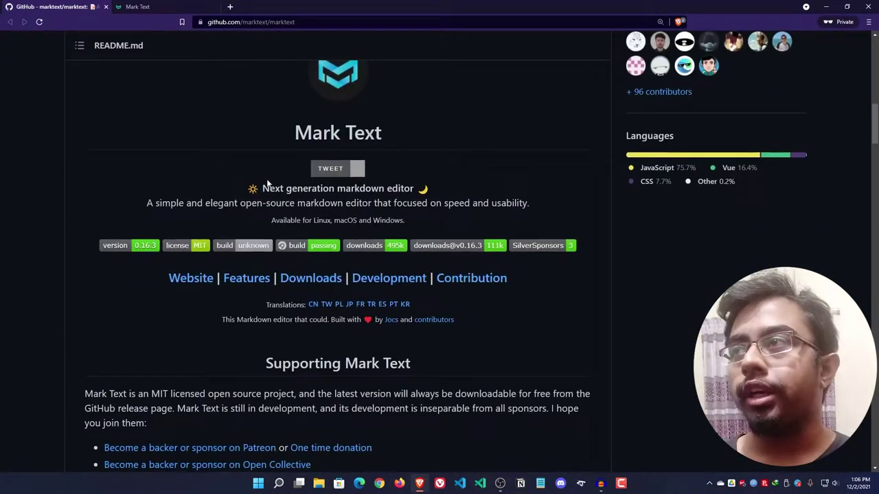
pyautogui.scroll(-3, 324, 171)
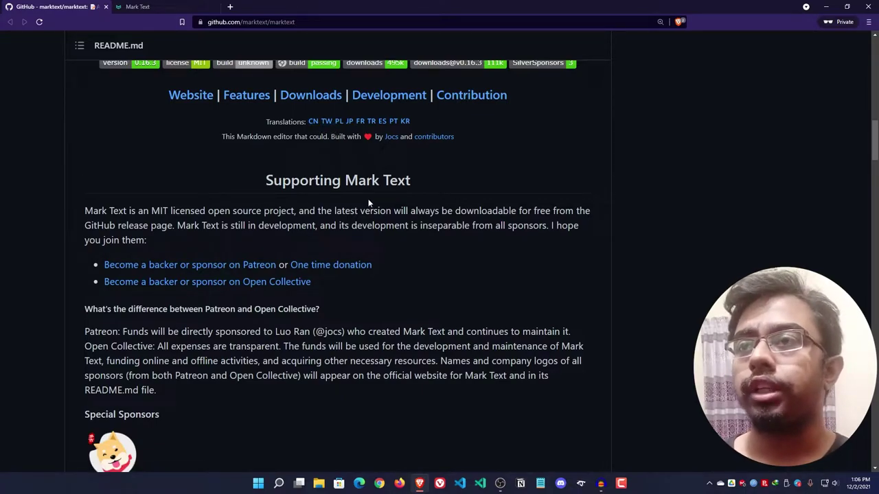
pyautogui.scroll(-3, 367, 207)
pyautogui.scroll(1, 366, 207)
pyautogui.scroll(2, 275, 178)
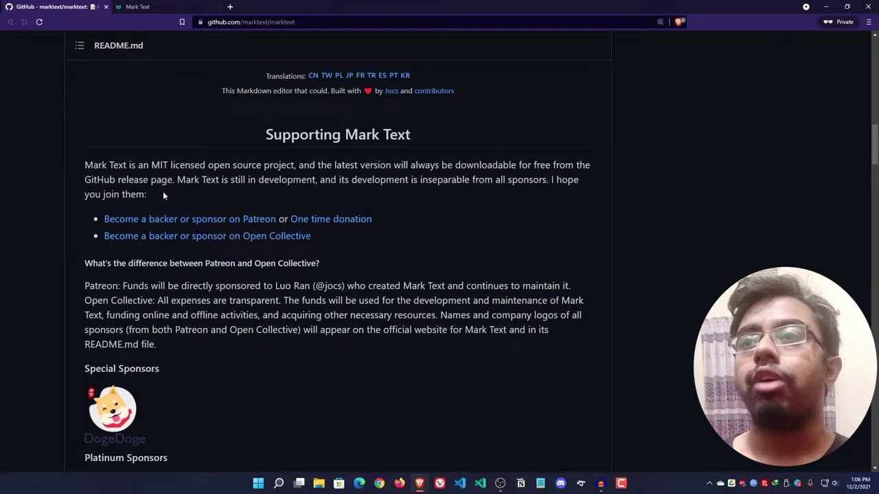
# - Select and deselect the Patreon sponsorship link text in the Supporting Mark Text section
pyautogui.moveTo(103, 218); pyautogui.dragTo(274, 219)
pyautogui.click(453, 217)
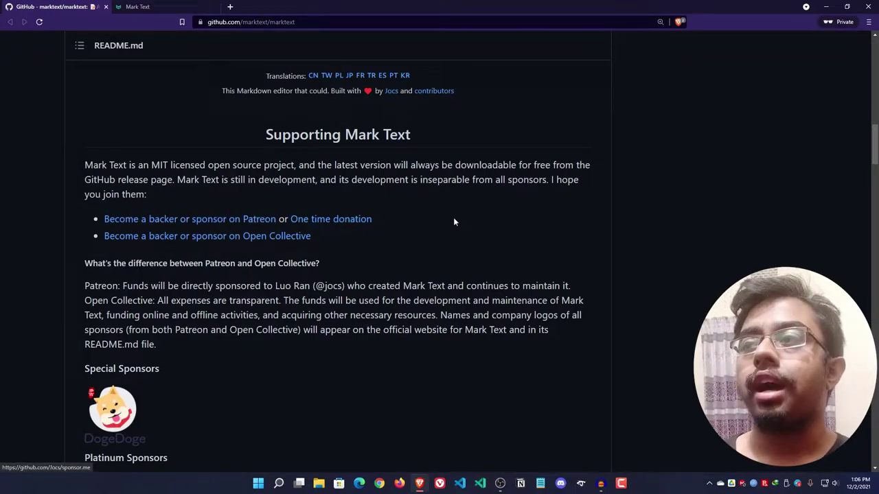
pyautogui.scroll(5, 676, 271)
pyautogui.scroll(10, 686, 271)
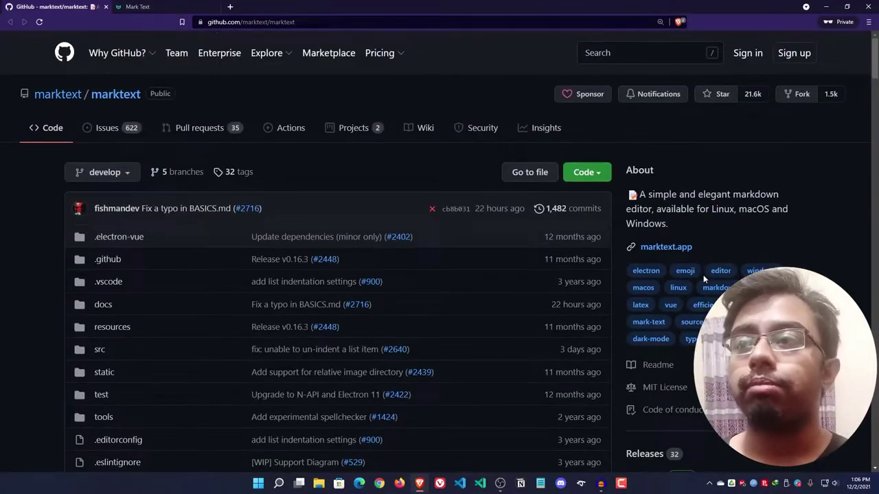
pyautogui.scroll(-7, 660, 278)
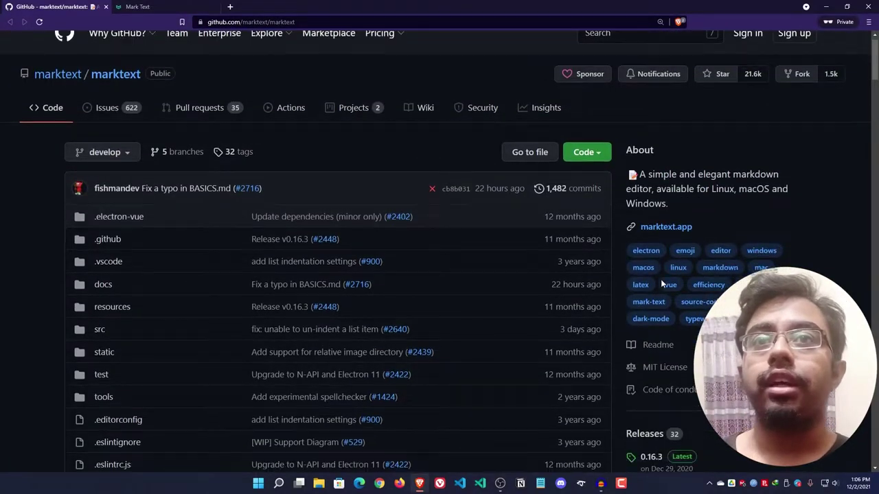
pyautogui.scroll(-6, 661, 283)
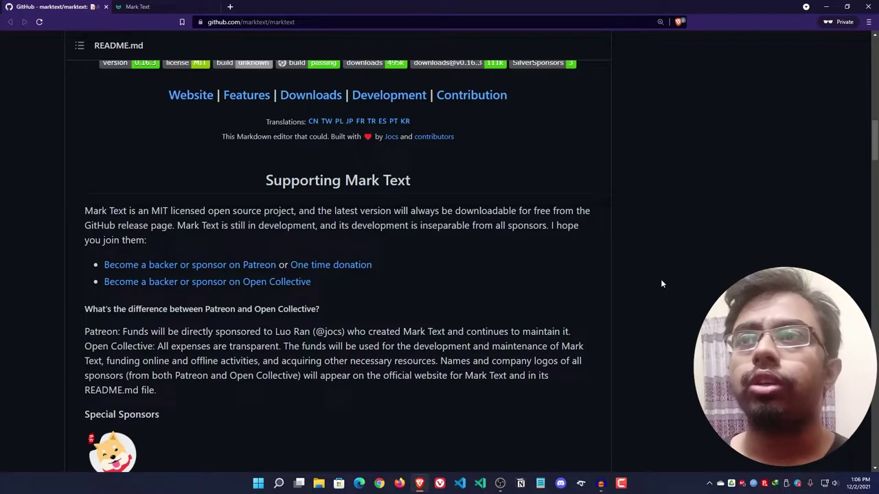
# - Scroll to the README's themes section and highlight, then clear, the Cadmium Light label
pyautogui.scroll(-15, 576, 298)
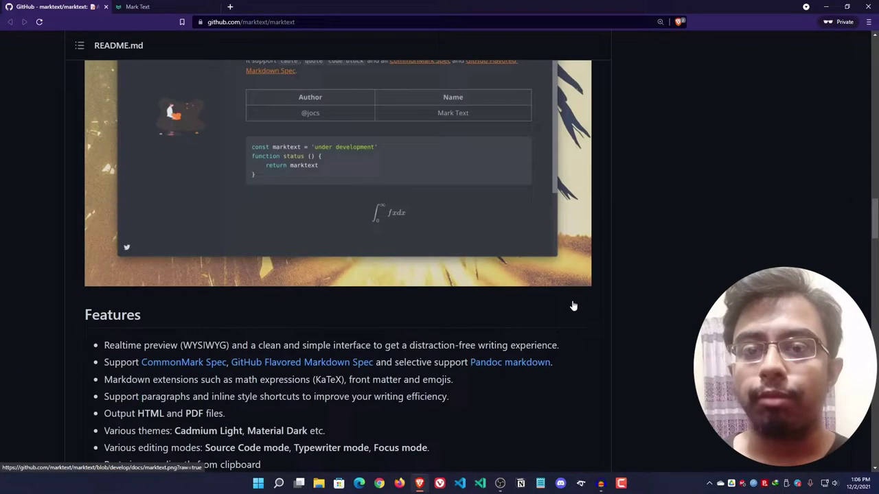
pyautogui.scroll(-3, 573, 306)
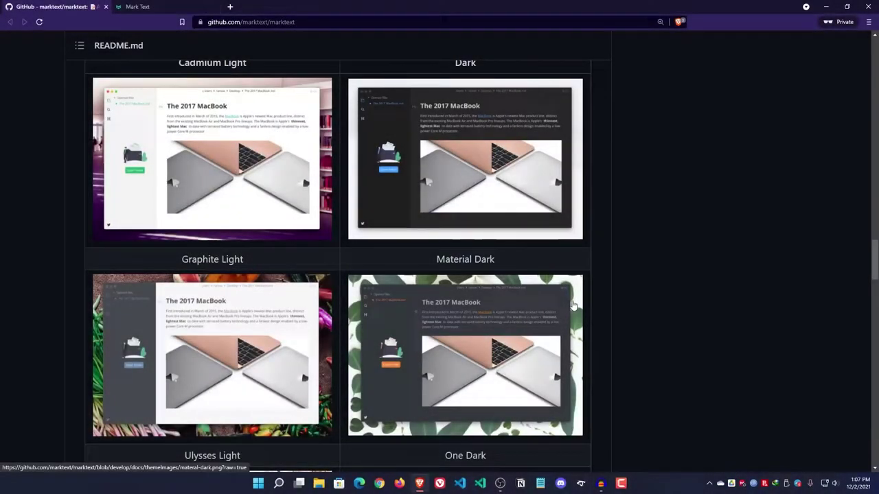
pyautogui.scroll(3, 578, 295)
pyautogui.scroll(-2, 663, 306)
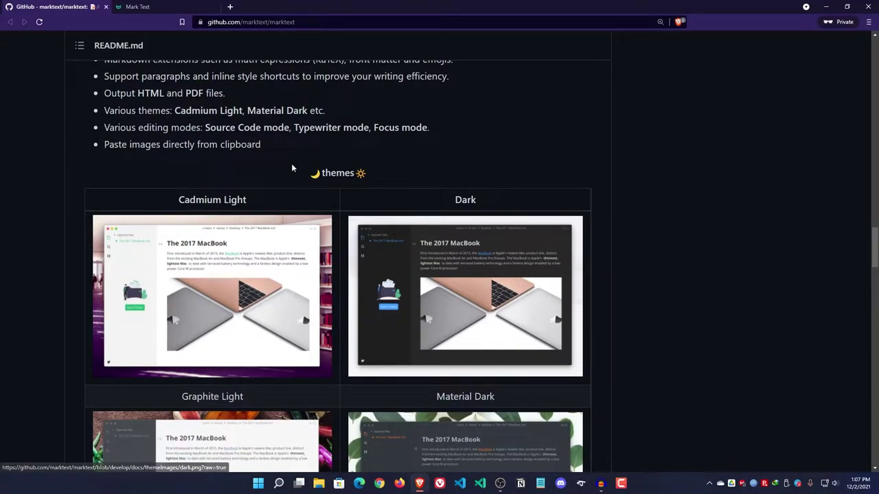
pyautogui.moveTo(291, 169); pyautogui.dragTo(382, 186)
pyautogui.click(382, 185)
# - Scroll back and forth through the README's theme screenshots
pyautogui.scroll(-1, 381, 185)
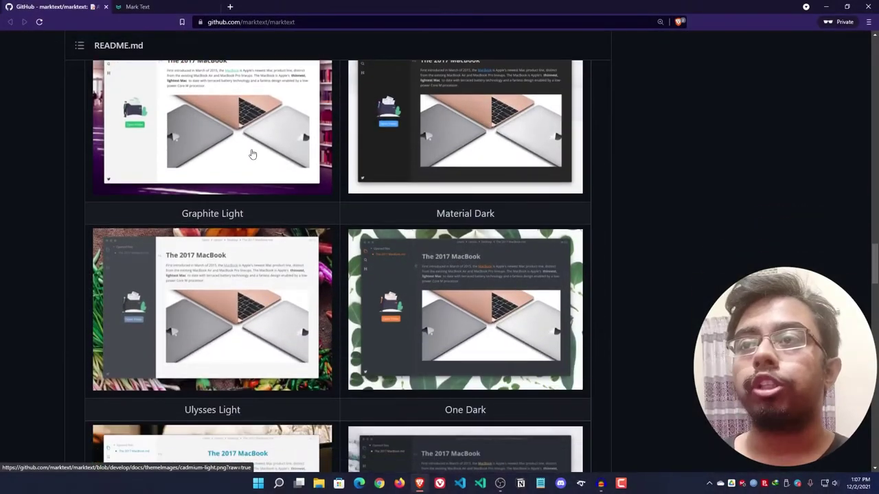
pyautogui.scroll(-4, 528, 209)
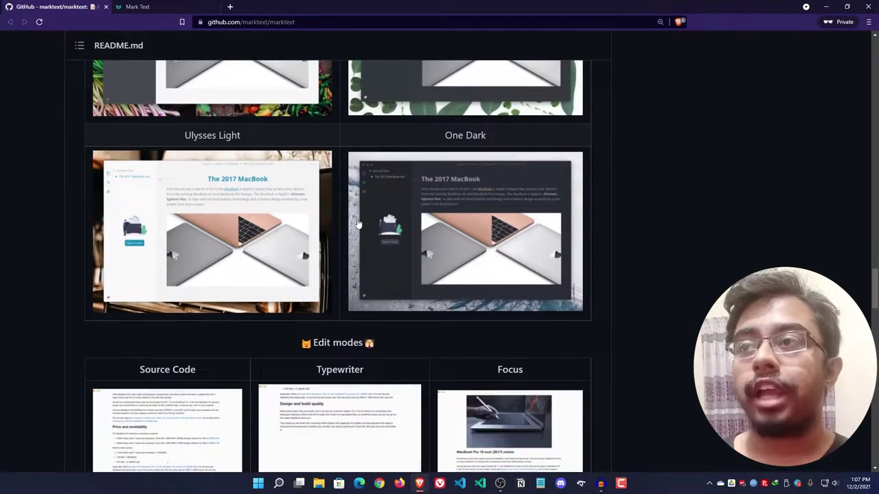
pyautogui.scroll(-3, 613, 259)
pyautogui.scroll(5, 751, 151)
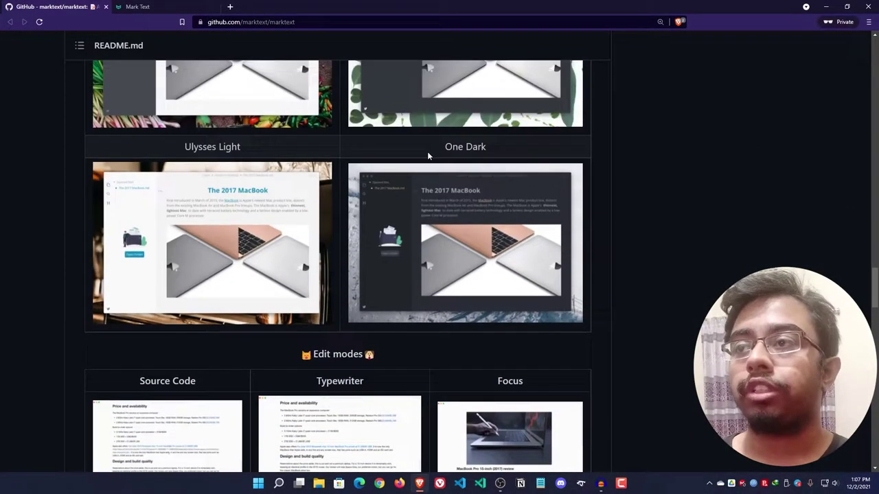
pyautogui.scroll(5, 593, 186)
pyautogui.scroll(9, 567, 195)
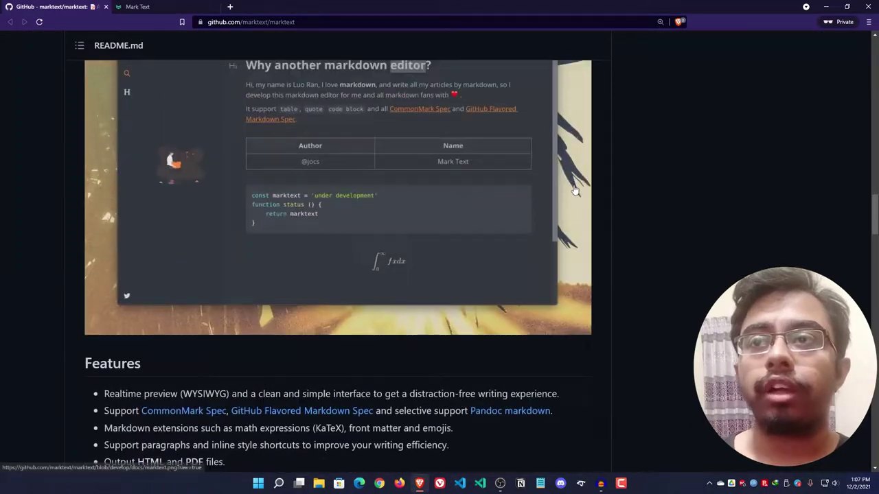
pyautogui.scroll(15, 574, 179)
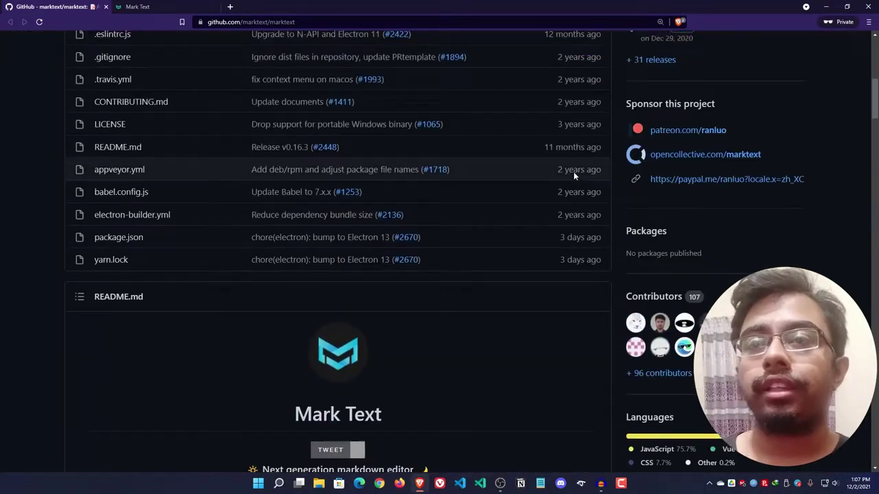
pyautogui.scroll(-20, 573, 171)
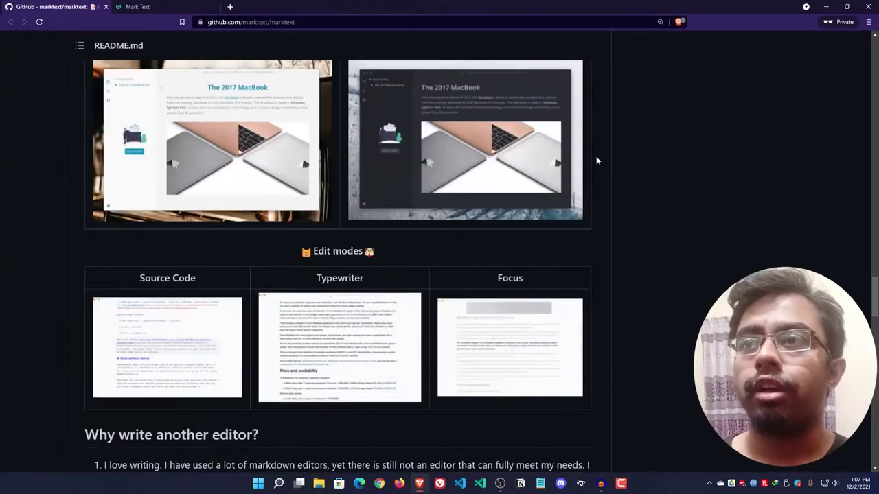
pyautogui.scroll(-7, 596, 160)
# - Select a line of README text and scroll through the install sections
pyautogui.moveTo(85, 191); pyautogui.dragTo(262, 192)
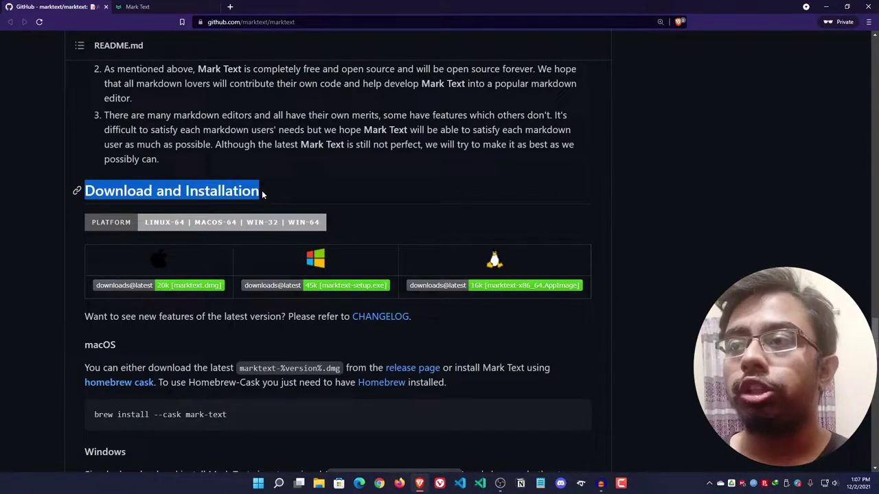
pyautogui.scroll(-5, 267, 204)
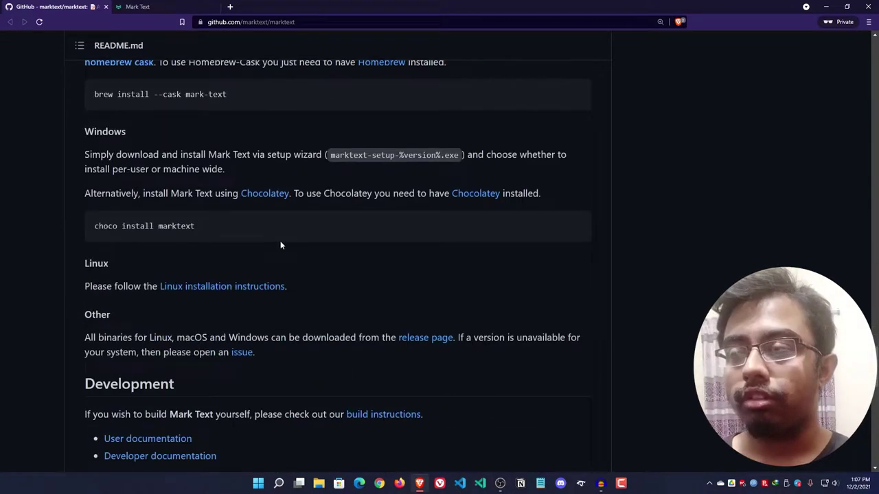
pyautogui.scroll(-6, 275, 242)
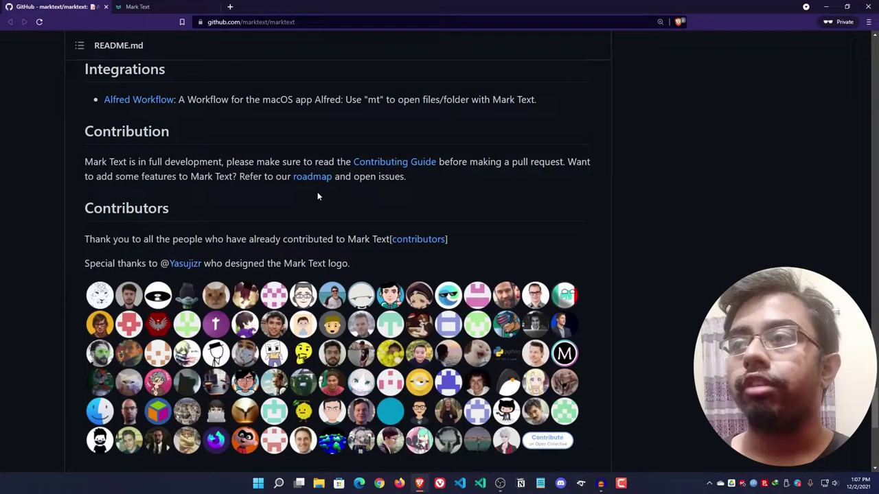
pyautogui.scroll(-6, 308, 206)
pyautogui.scroll(4, 298, 212)
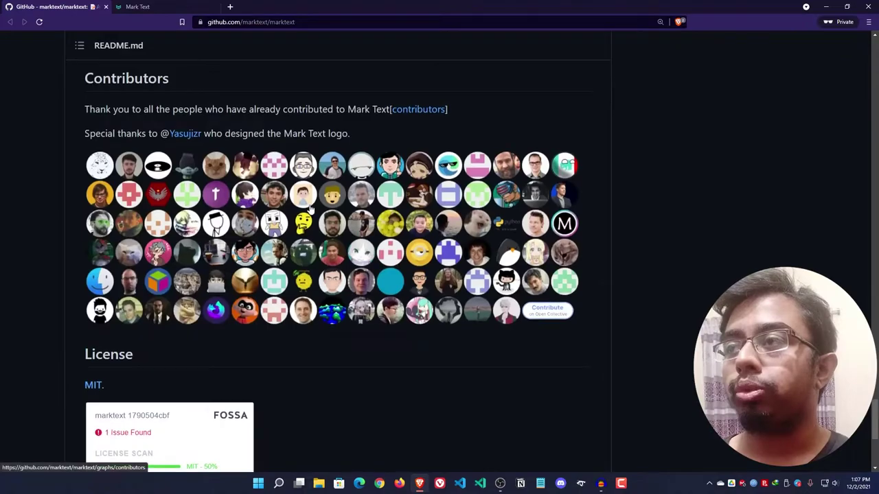
pyautogui.scroll(15, 309, 206)
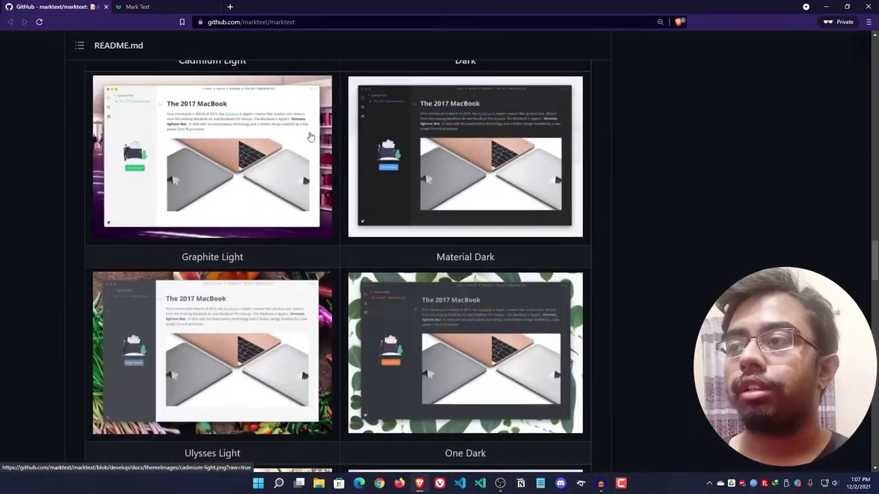
pyautogui.scroll(15, 311, 137)
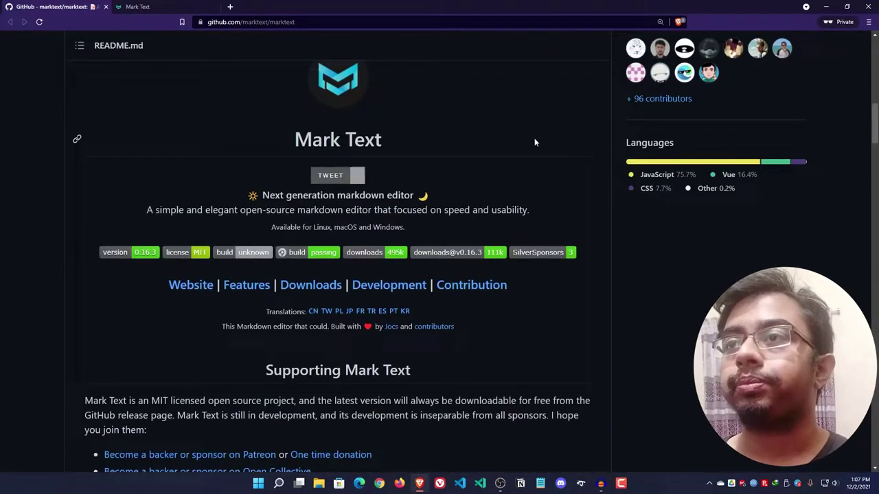
pyautogui.scroll(4, 535, 142)
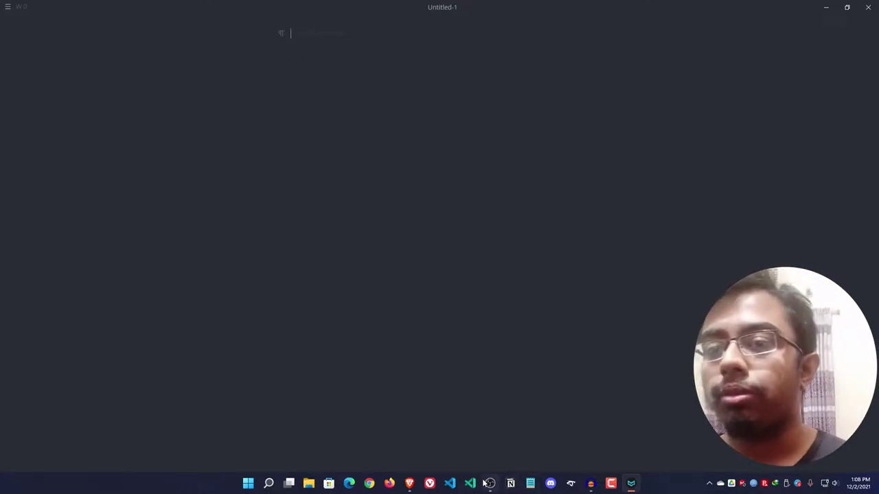
# - Bring the Visual Studio Code window with the wagtail README.md to the front
pyautogui.click(450, 484)
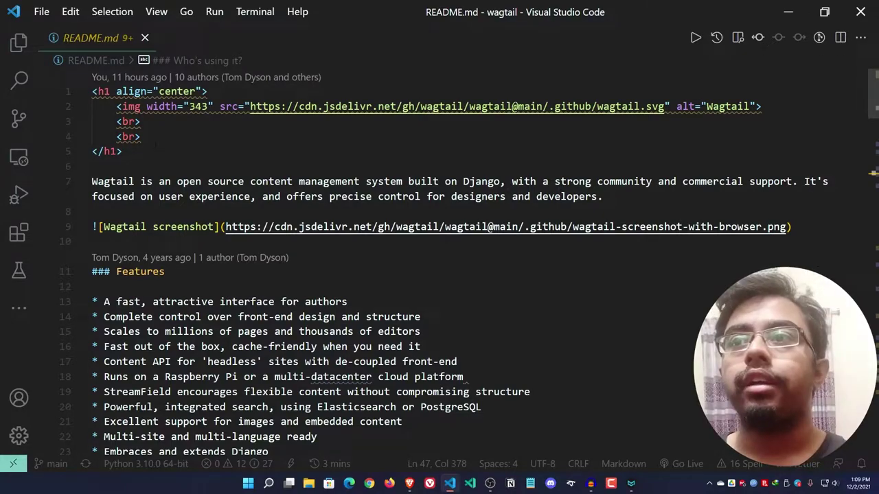
# - Open a side-by-side Markdown preview of README.md, then delete and undo-restore 'Wagtail'
pyautogui.click(158, 166)
pyautogui.click(739, 37)
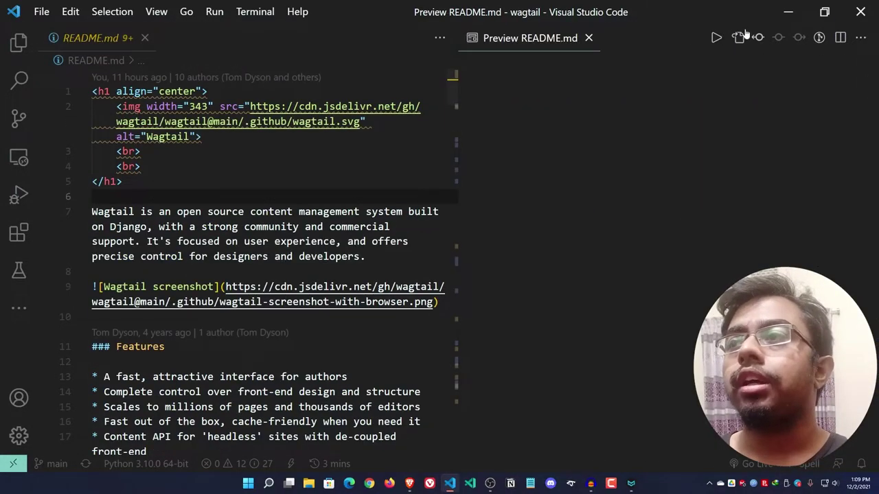
pyautogui.doubleClick(78, 213)
pyautogui.press('BackSpace')
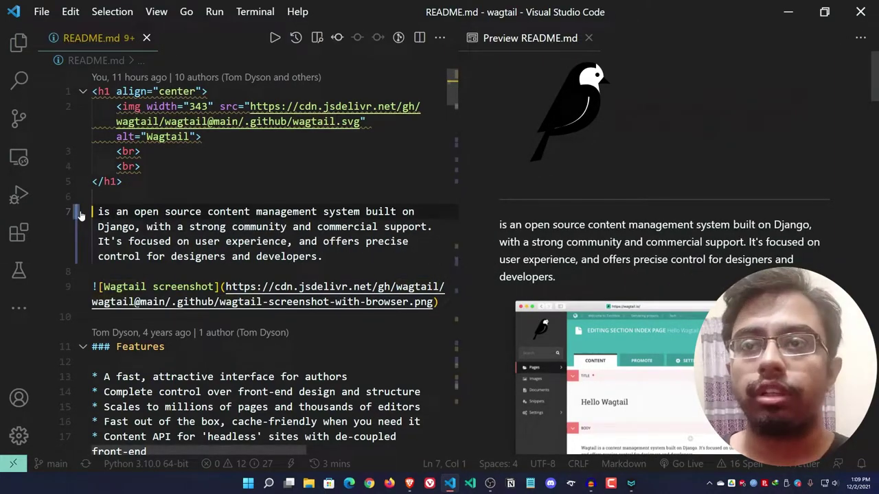
pyautogui.hotkey('ctrl', 'z')
# - Scroll down the README source and switch back to Mark Text
pyautogui.click(299, 241)
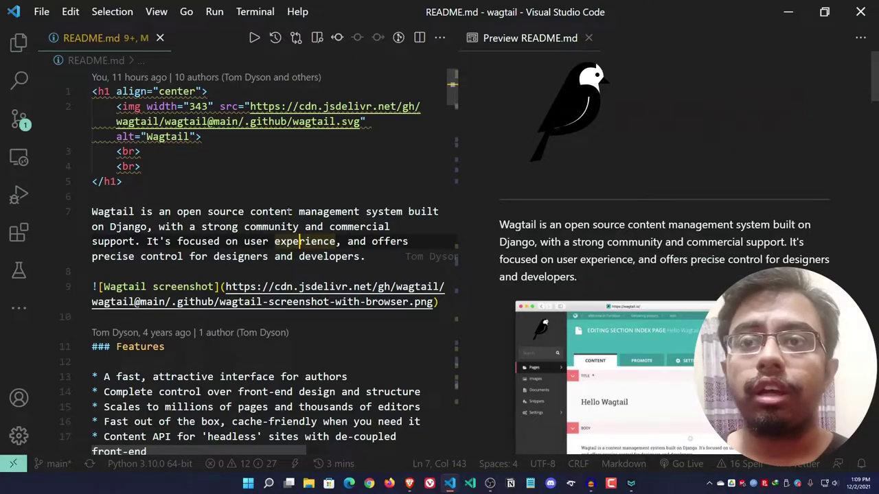
pyautogui.scroll(-8, 263, 322)
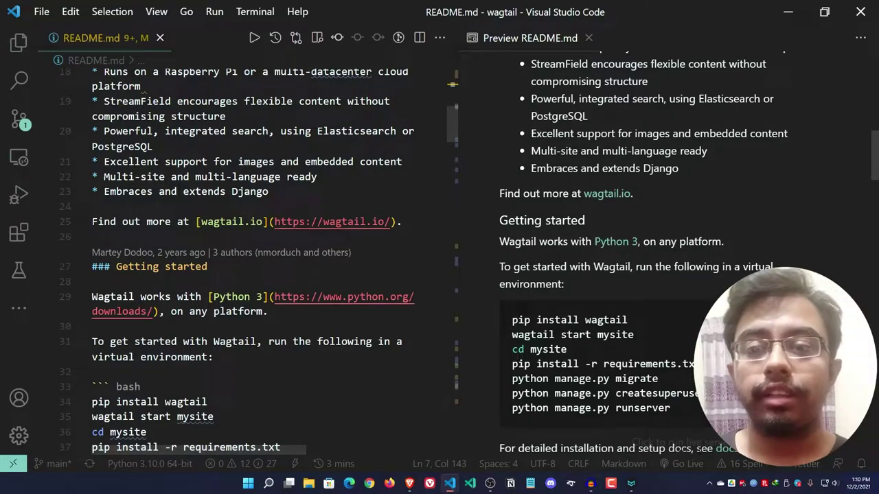
pyautogui.hotkey('alt', 'Tab')
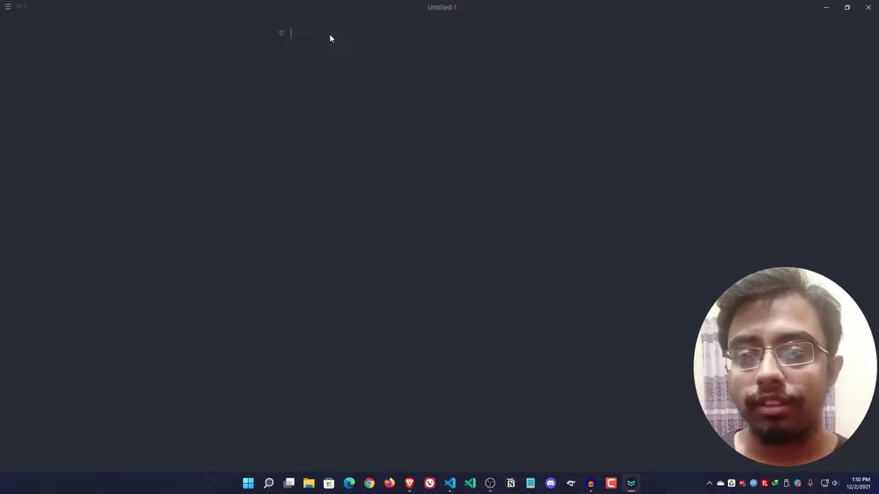
# - Type the paragraph 'We can type anything we want here', then start a new line with @
pyautogui.moveTo(635, 488)
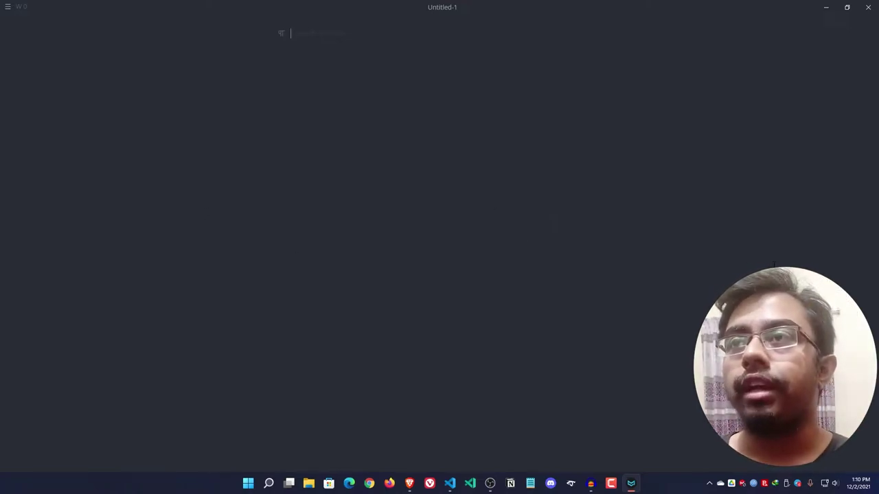
pyautogui.write('We')
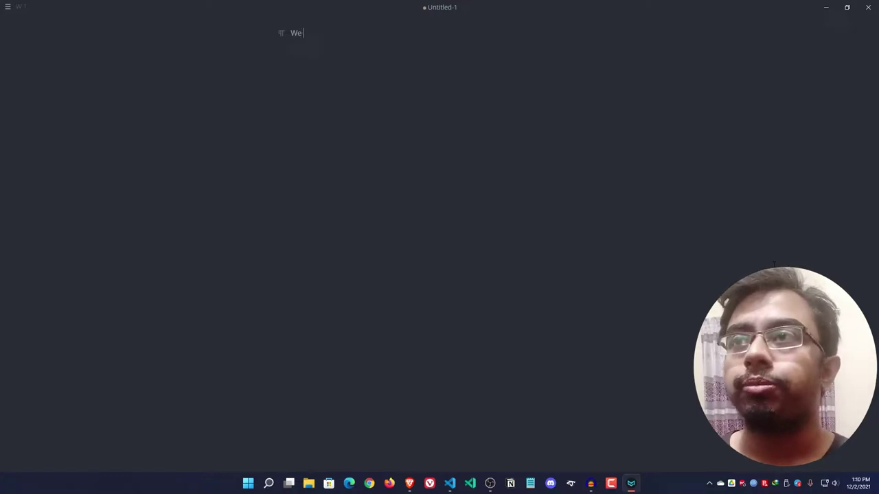
pyautogui.write(' ggg')
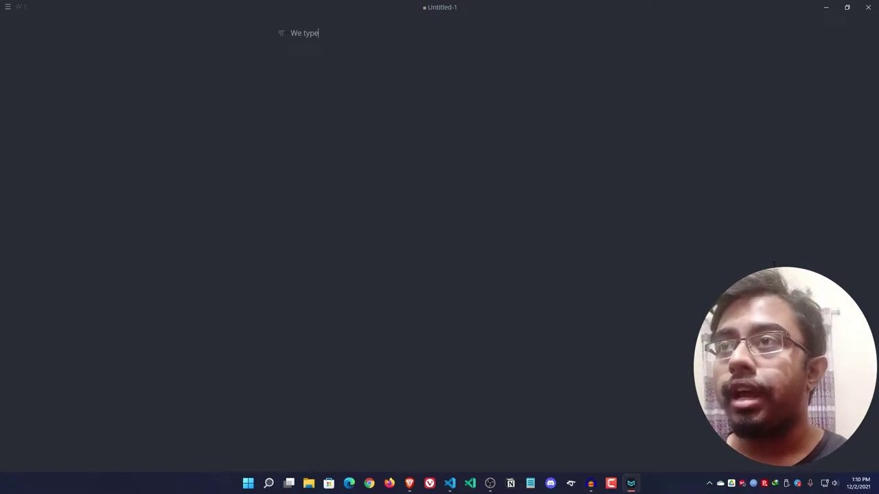
pyautogui.press('BackSpace')
pyautogui.press('BackSpace')
pyautogui.press('BackSpace')
pyautogui.press('BackSpace')
pyautogui.write('can type anyrth')
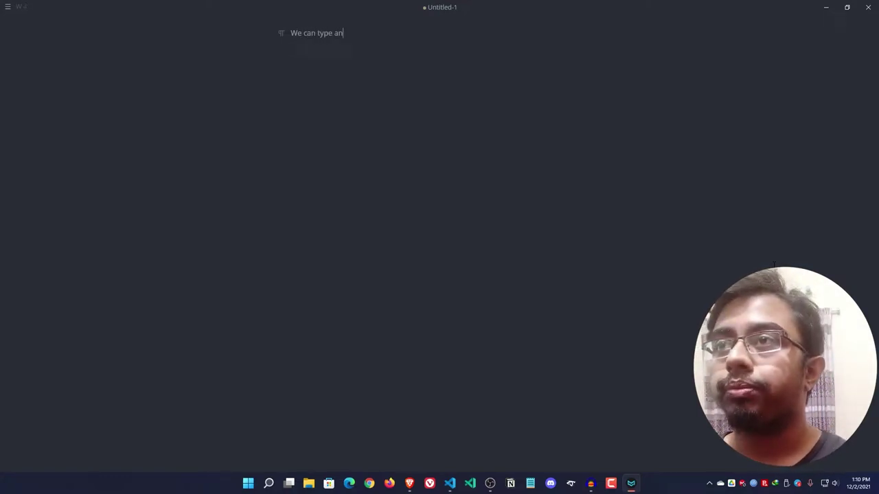
pyautogui.press('BackSpace')
pyautogui.press('BackSpace')
pyautogui.press('BackSpace')
pyautogui.write('thi')
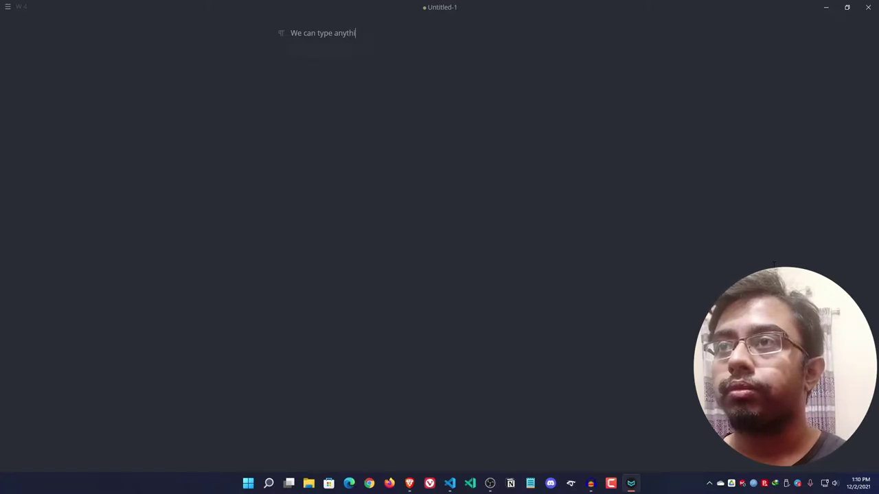
pyautogui.write('ng we want here')
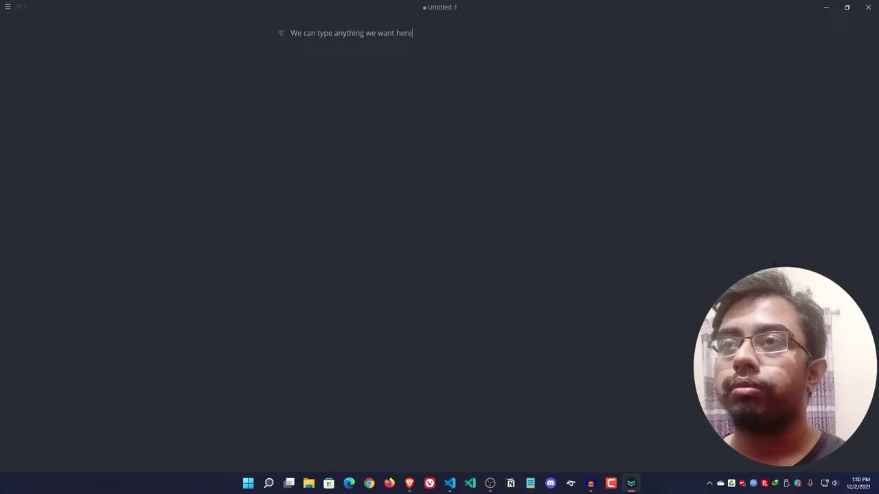
pyautogui.press('Return')
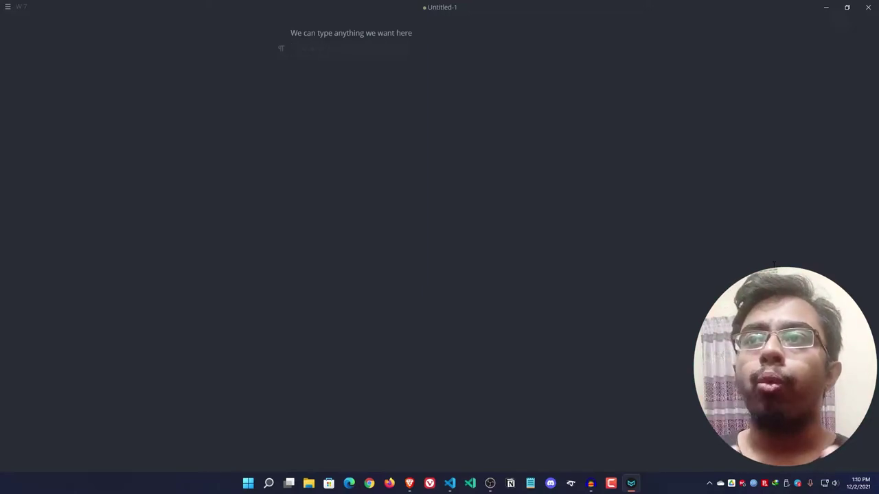
pyautogui.write('@')
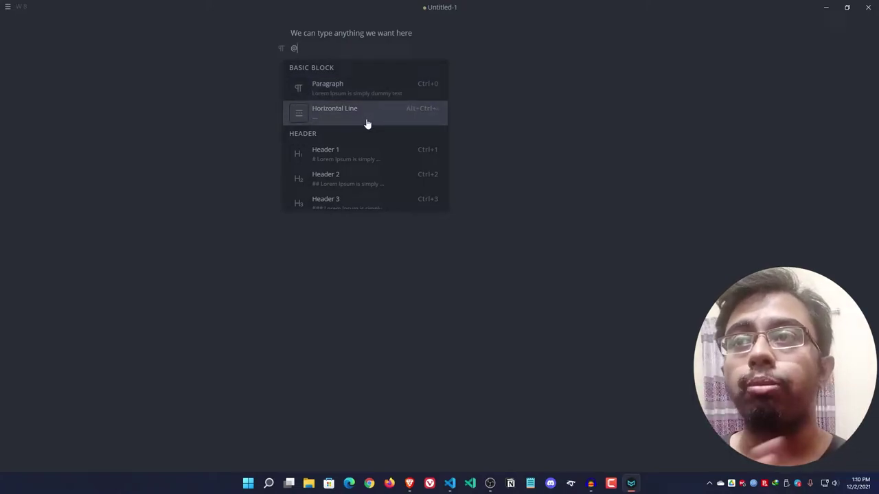
# - Scroll down through the quick-insert menu's block types and back up to the headers
pyautogui.scroll(-3, 363, 133)
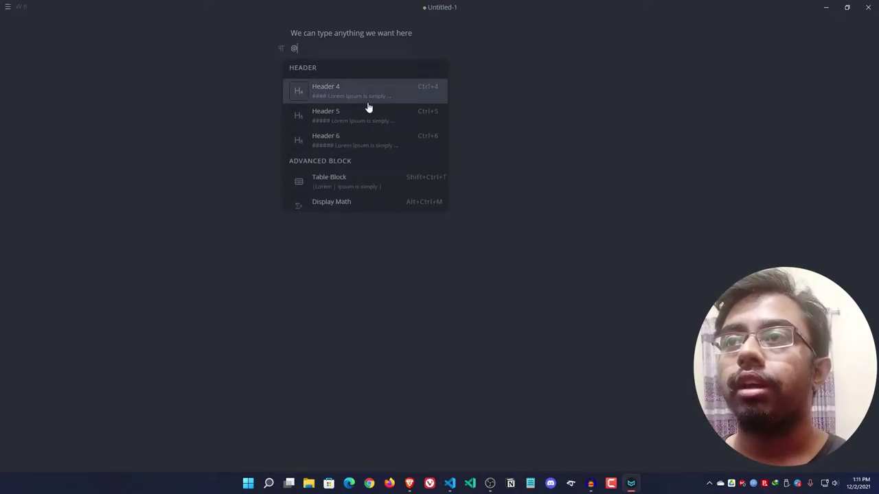
pyautogui.scroll(-3, 361, 141)
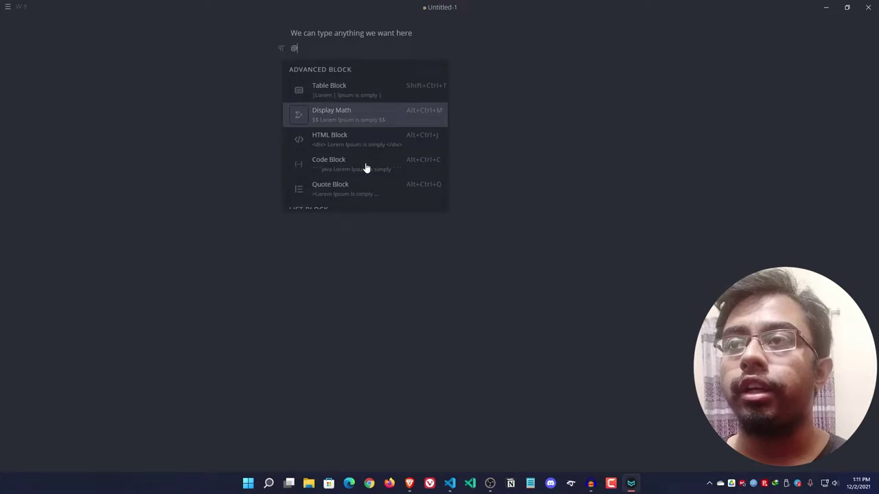
pyautogui.scroll(-1, 362, 168)
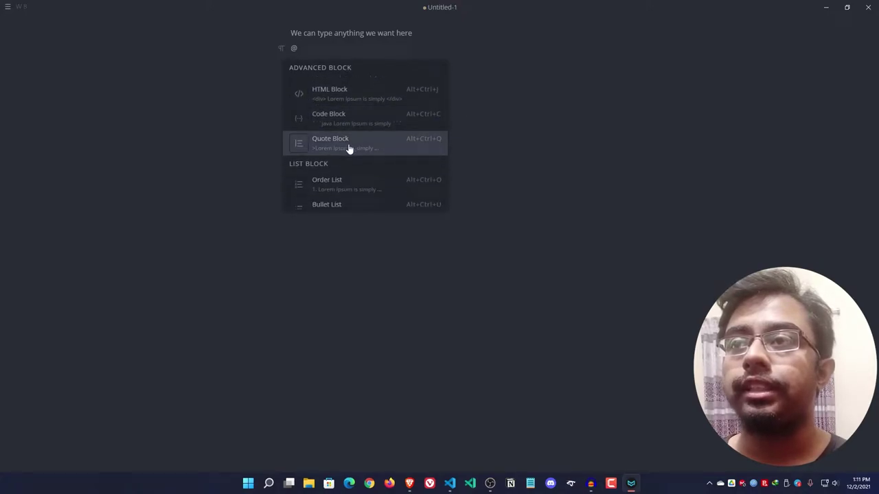
pyautogui.scroll(-4, 352, 154)
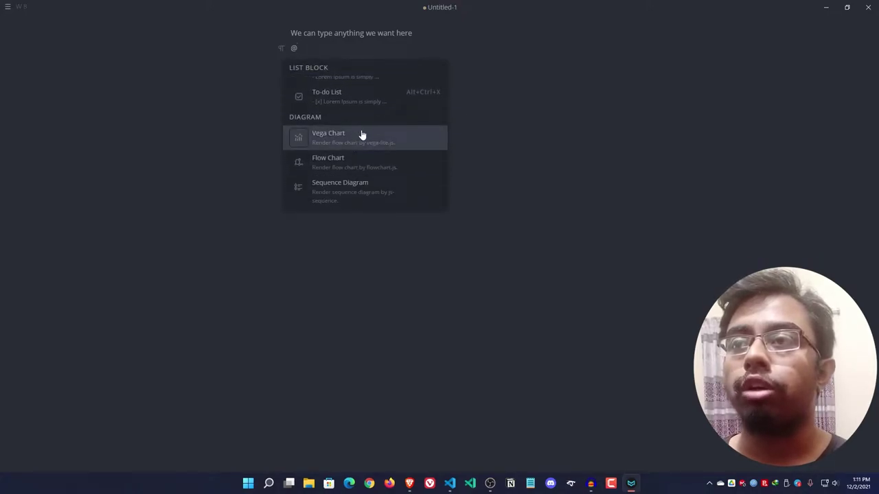
pyautogui.scroll(-1, 372, 168)
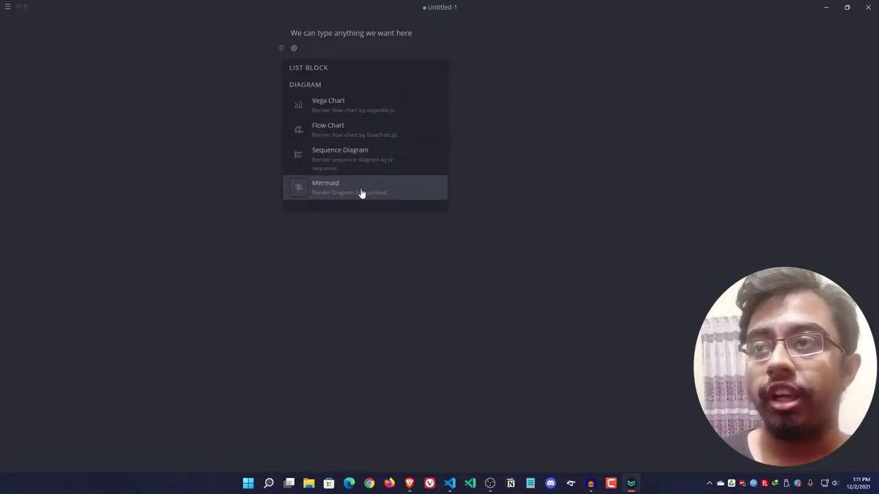
pyautogui.scroll(10, 357, 189)
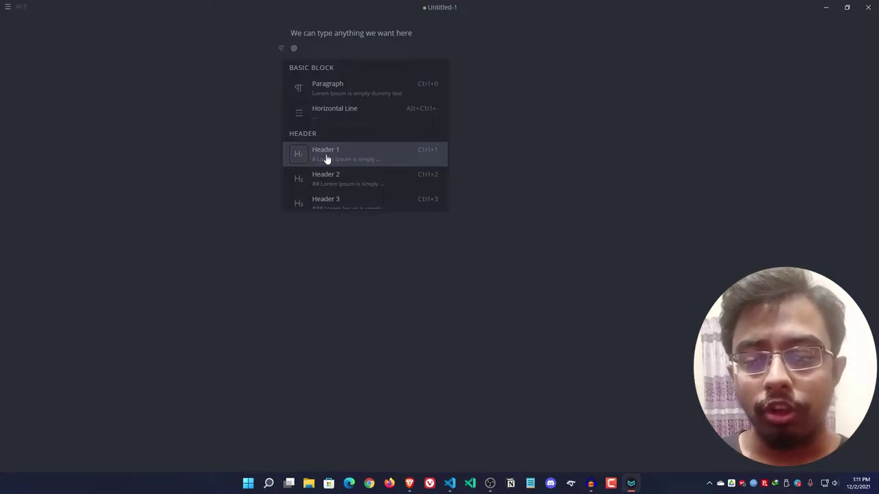
# - Make the line a Header 1 reading 'This is header 1', then type @ on a new line
pyautogui.click(327, 158)
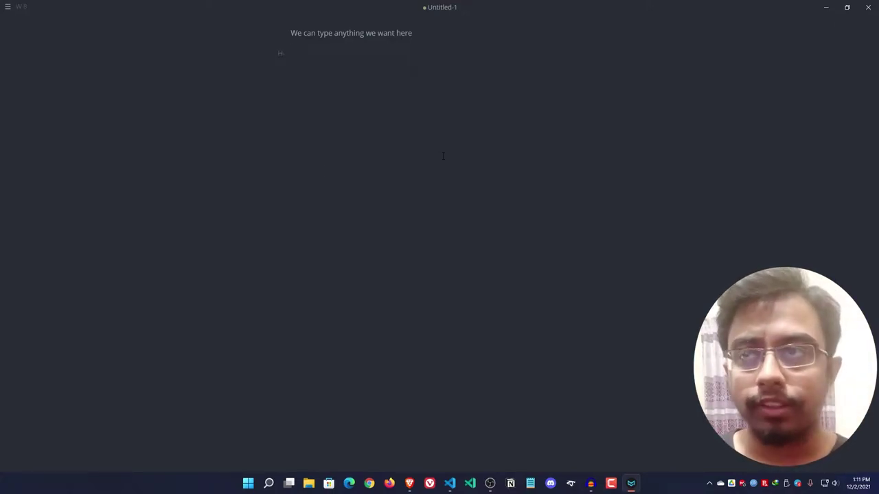
pyautogui.write('This')
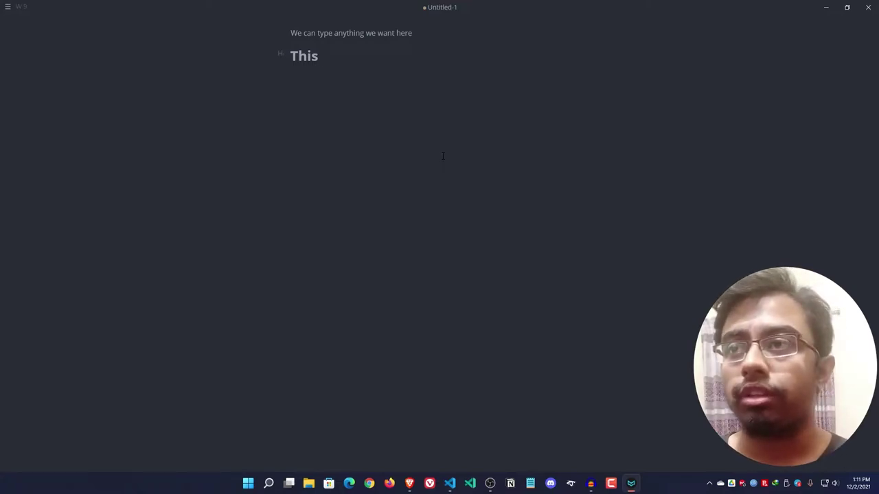
pyautogui.write(' is header 1')
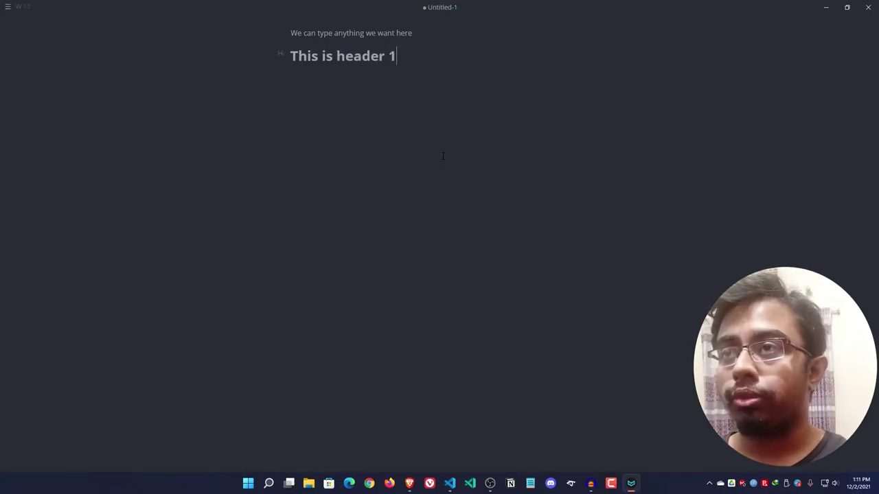
pyautogui.press('Return')
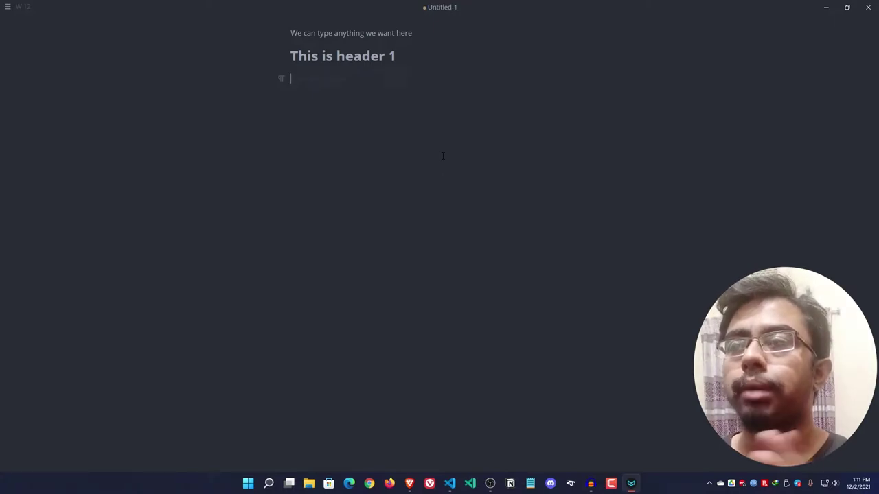
pyautogui.write('@')
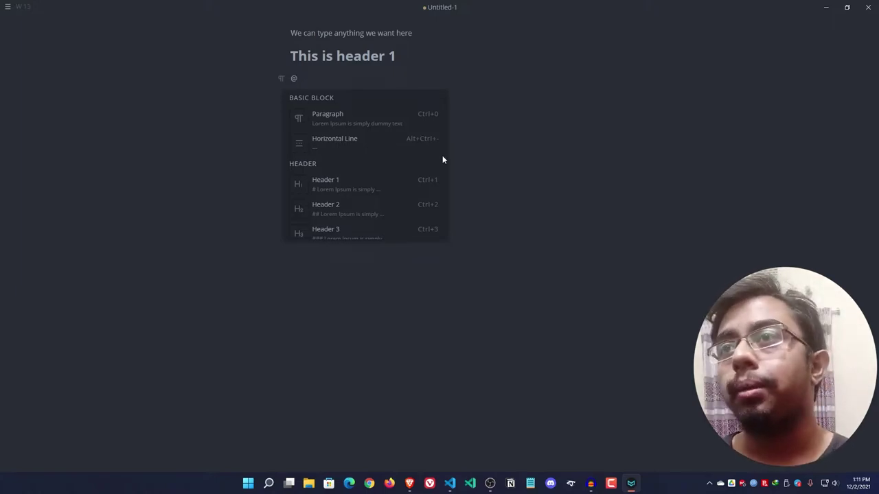
pyautogui.write('tab')
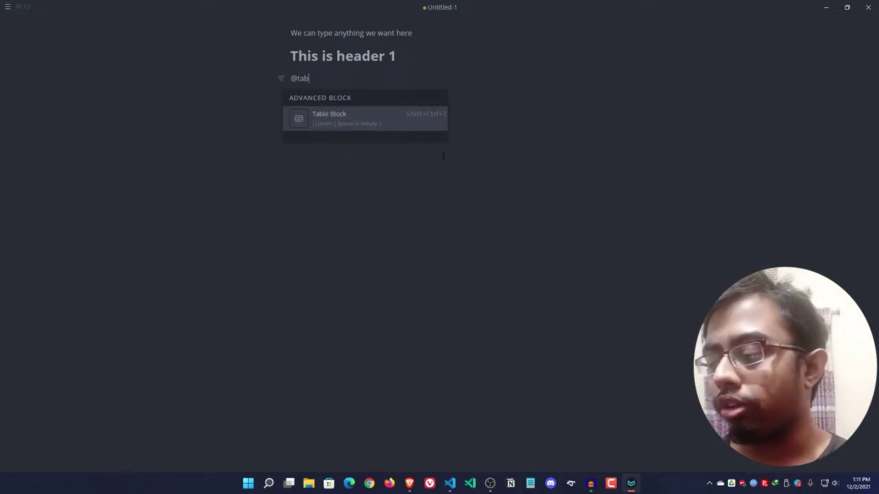
pyautogui.press('Return')
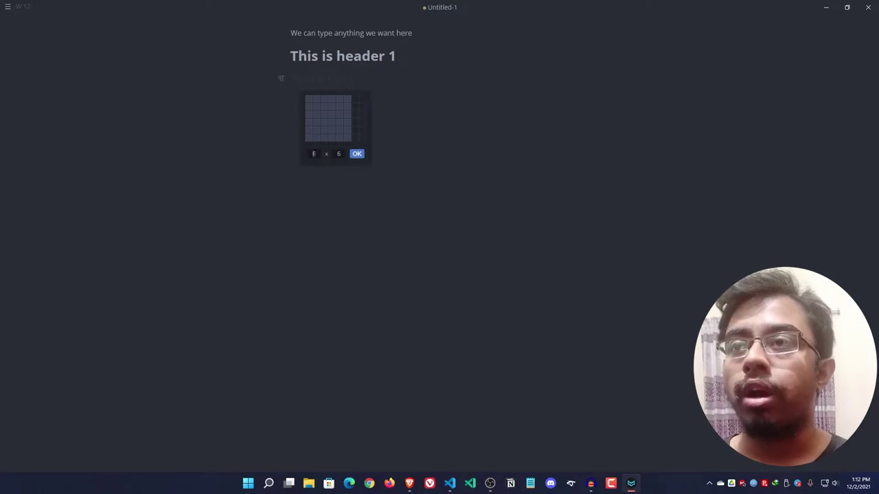
pyautogui.click(314, 153)
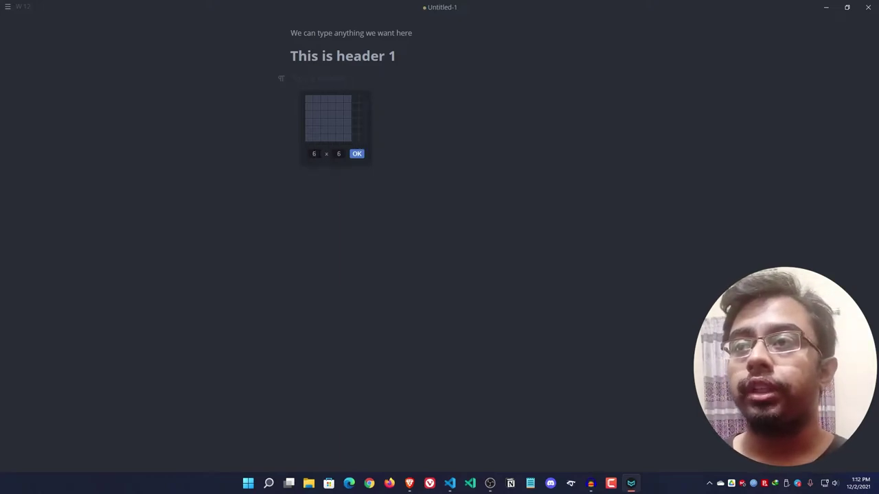
pyautogui.press('BackSpace')
pyautogui.write('10')
pyautogui.press('BackSpace')
pyautogui.press('BackSpace')
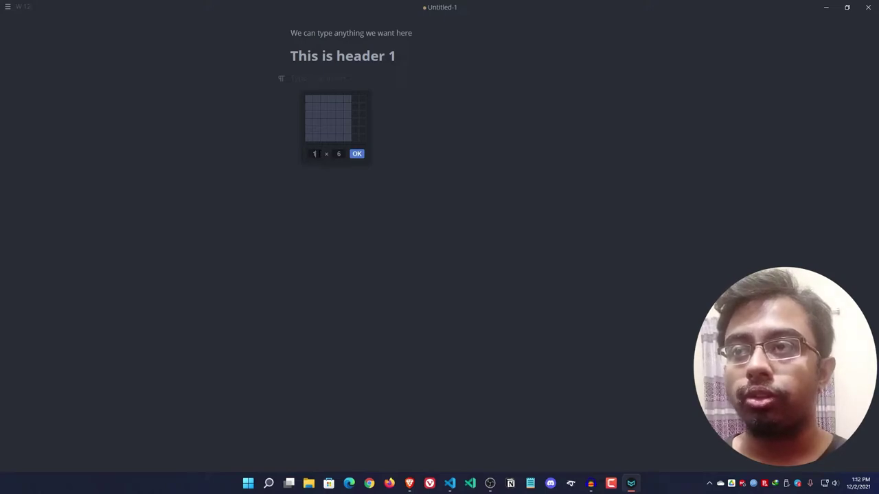
pyautogui.write('0')
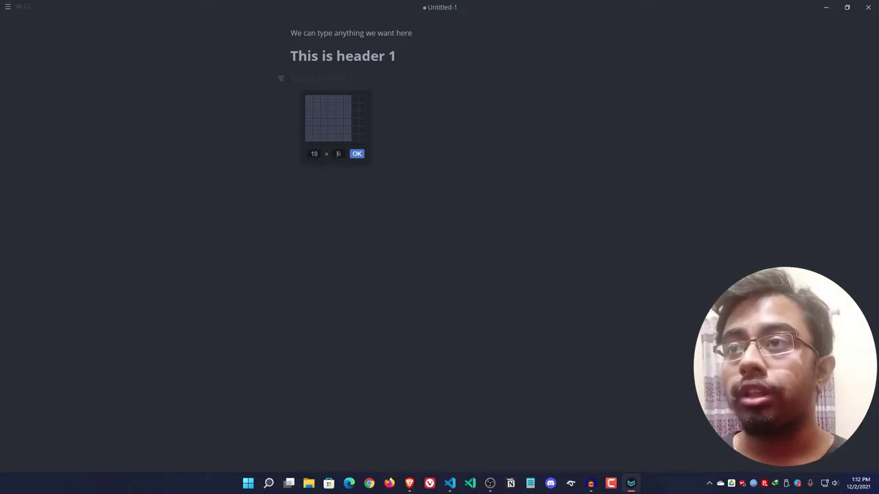
pyautogui.write('15')
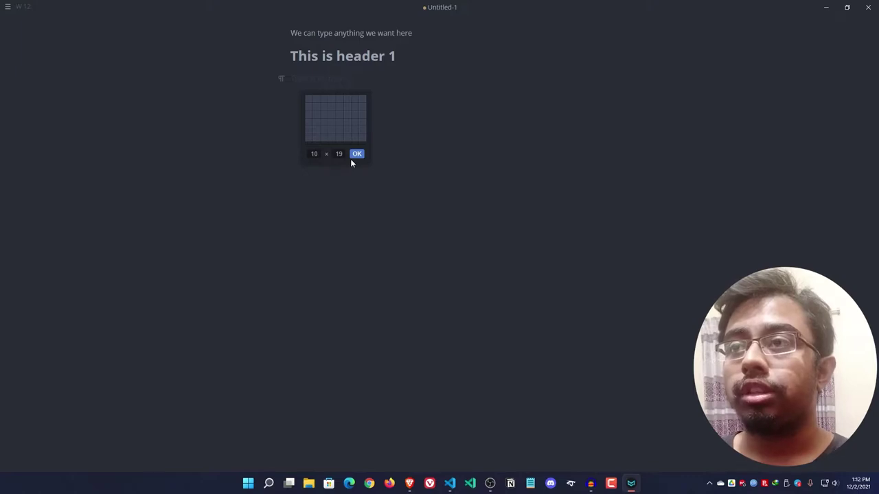
pyautogui.press('BackSpace')
pyautogui.press('BackSpace')
pyautogui.write('9')
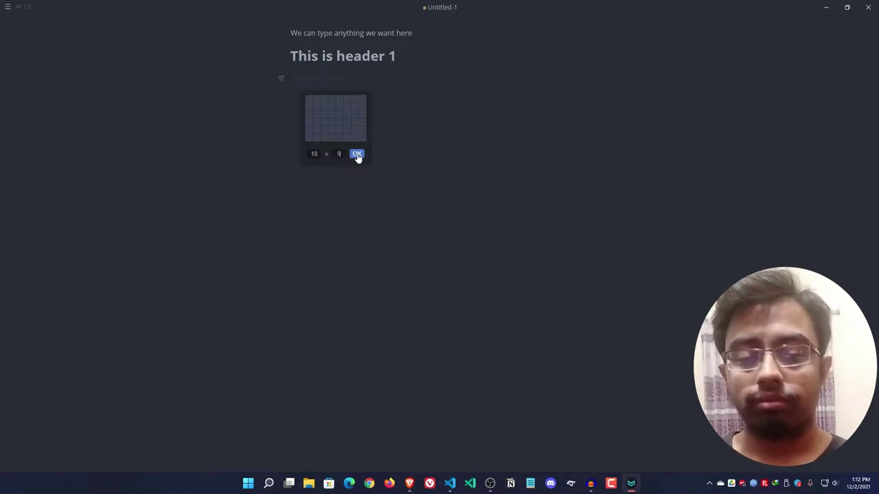
pyautogui.click(357, 155)
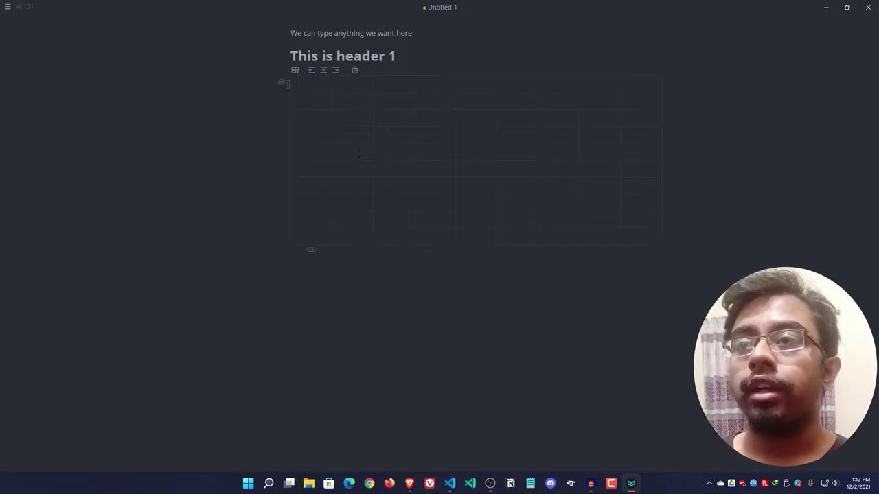
pyautogui.click(380, 203)
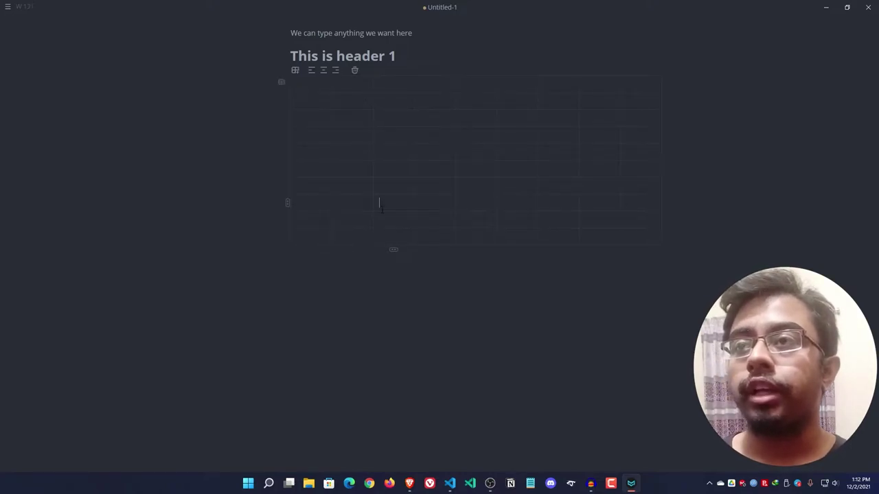
pyautogui.click(392, 248)
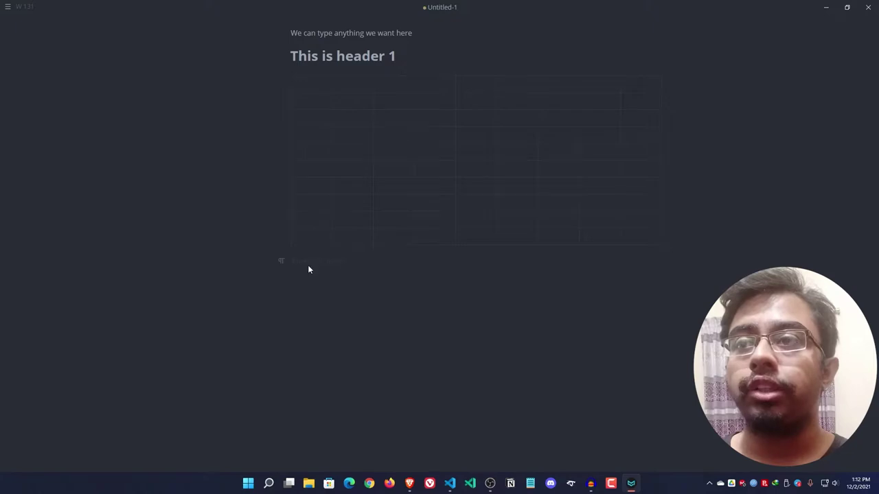
pyautogui.click(355, 126)
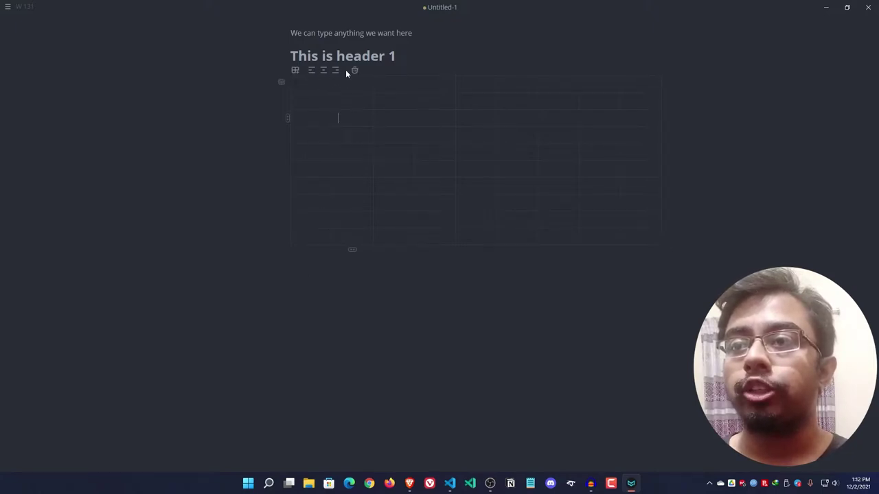
pyautogui.click(341, 160)
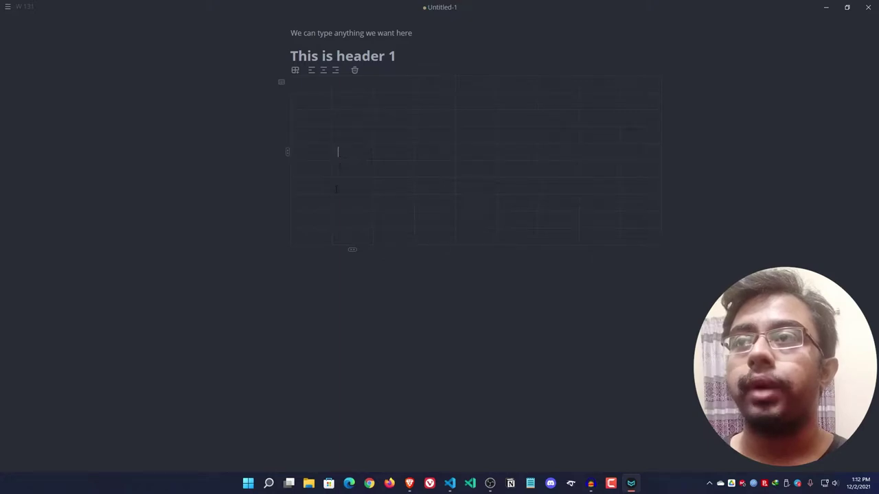
# - View the word and character counts, then open File > Preferences from the main menu
pyautogui.click(11, 6)
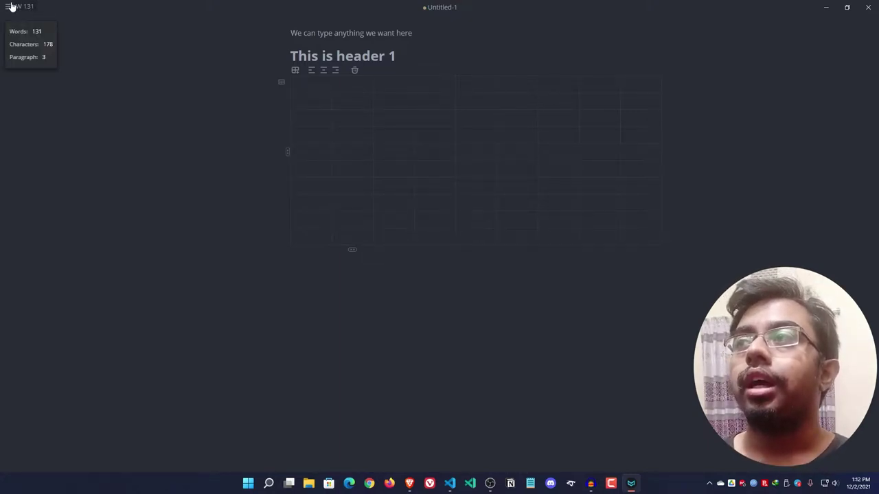
pyautogui.click(7, 7)
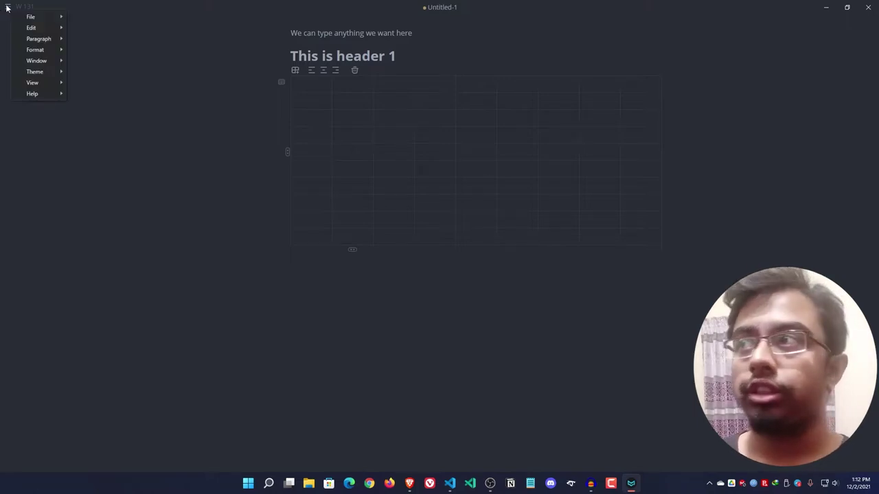
pyautogui.moveTo(34, 17)
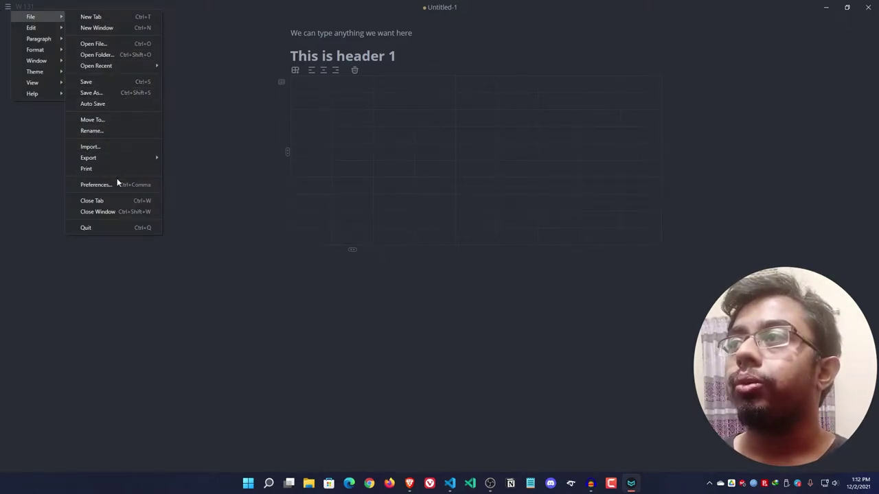
pyautogui.click(85, 185)
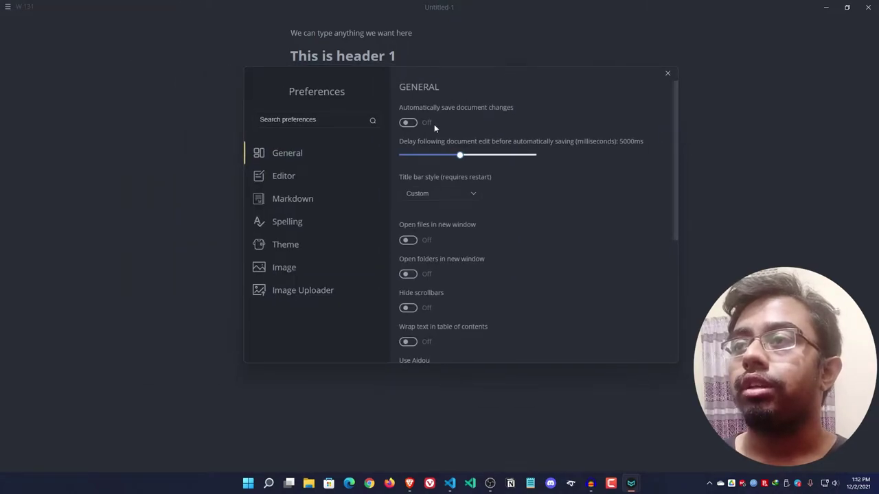
# - Browse the Spelling, Theme, Image and Image Uploader sections of Preferences
pyautogui.scroll(-5, 578, 278)
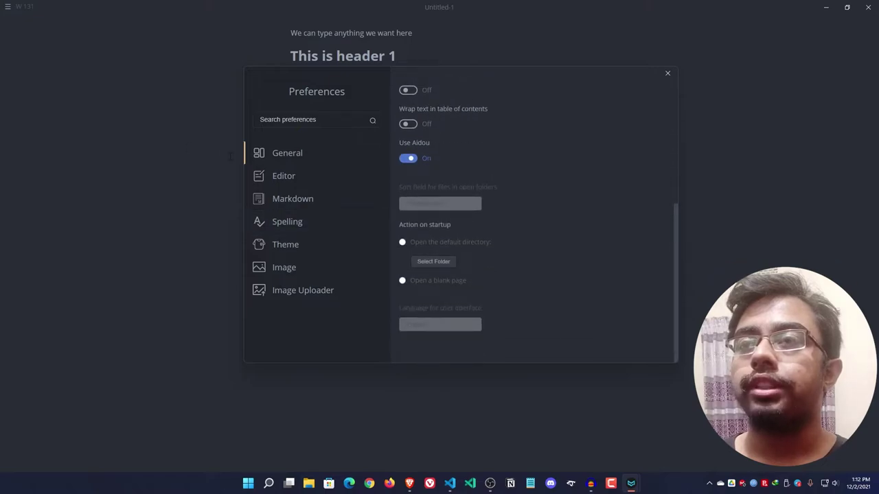
pyautogui.click(307, 222)
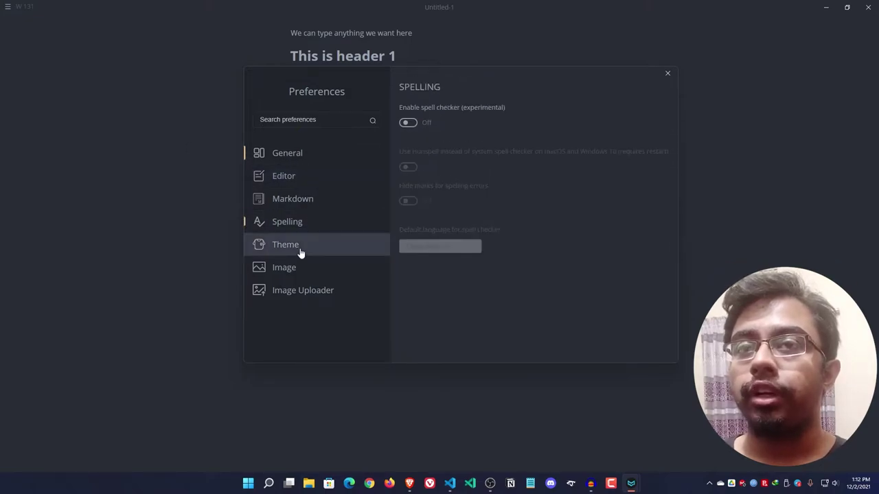
pyautogui.click(300, 251)
pyautogui.scroll(-1, 595, 196)
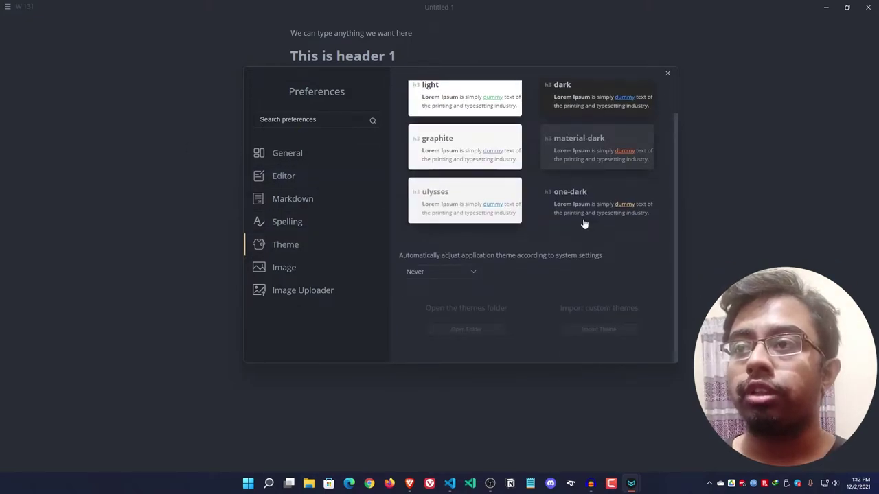
pyautogui.scroll(1, 584, 222)
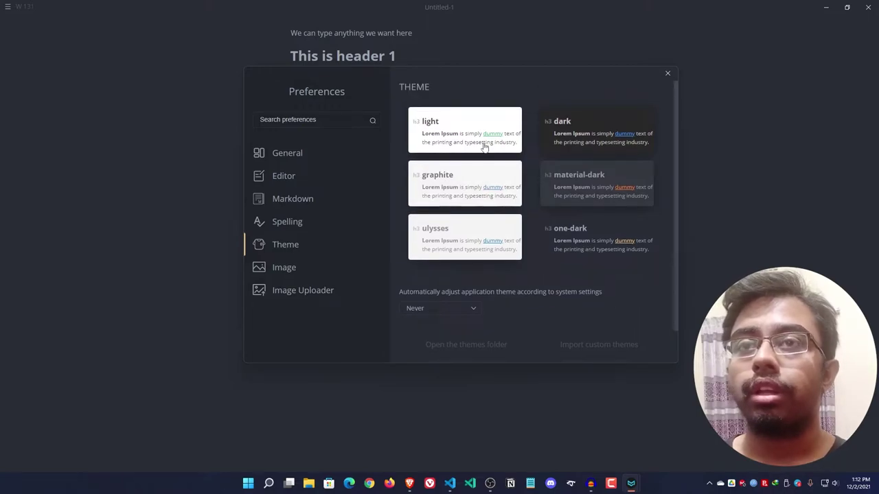
pyautogui.scroll(-1, 569, 274)
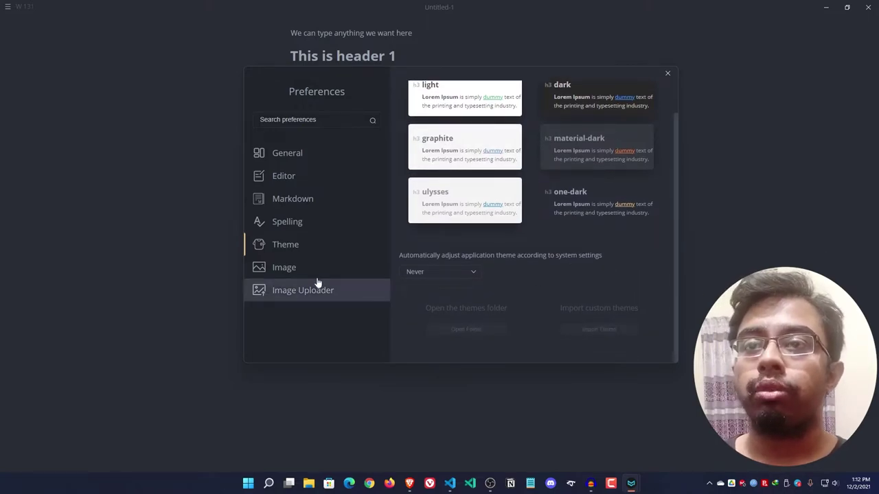
pyautogui.click(312, 272)
pyautogui.click(322, 293)
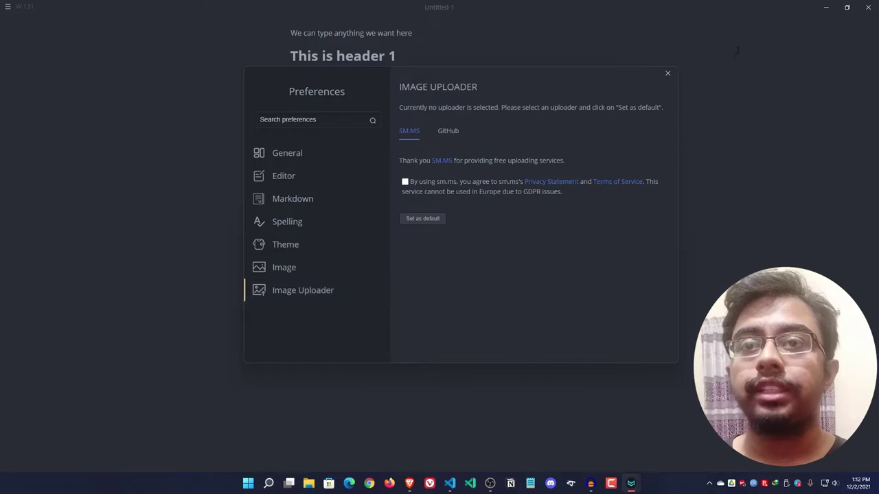
# - Close Preferences and switch the editor theme from One Dark to Graphite Light
pyautogui.click(667, 72)
pyautogui.click(7, 6)
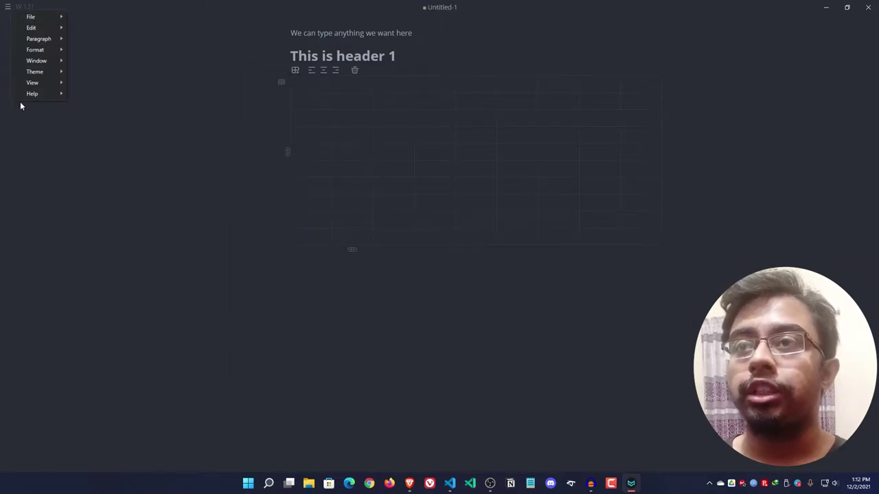
pyautogui.moveTo(36, 71)
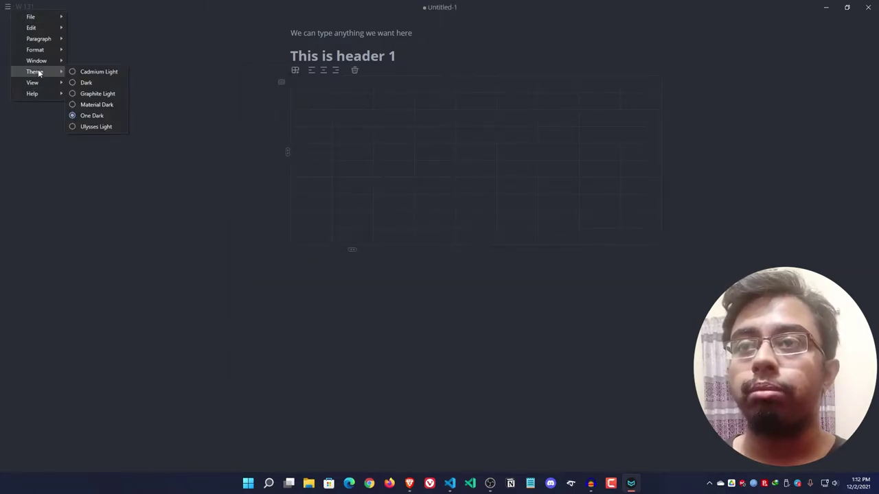
pyautogui.click(101, 93)
pyautogui.click(7, 7)
pyautogui.moveTo(35, 71)
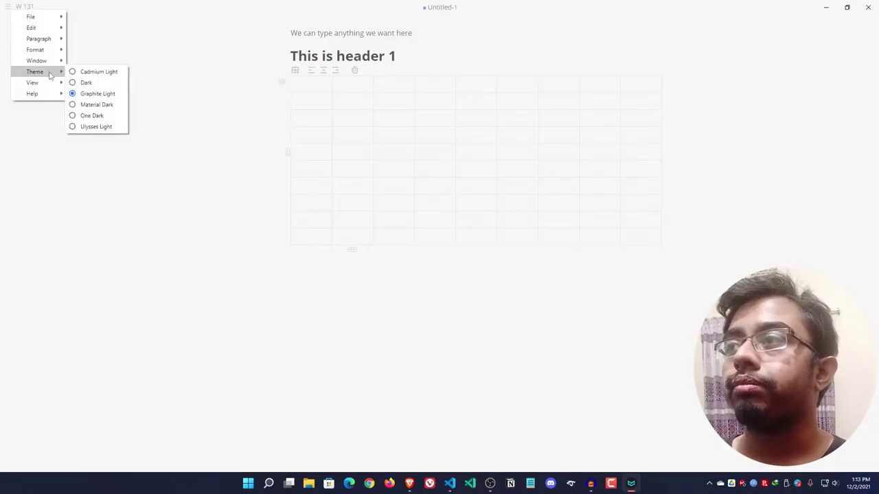
pyautogui.click(79, 126)
# - Glance at the main menu's View submenu, then return to the table
pyautogui.click(8, 6)
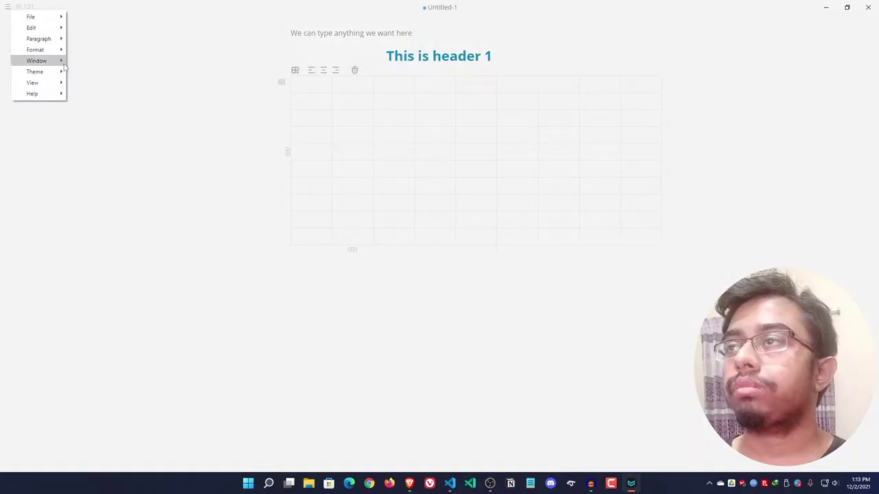
pyautogui.moveTo(51, 86)
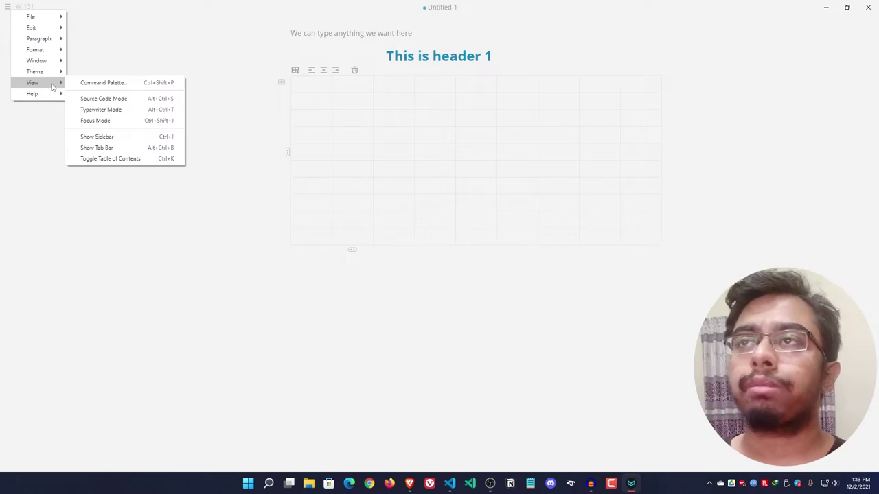
pyautogui.click(377, 38)
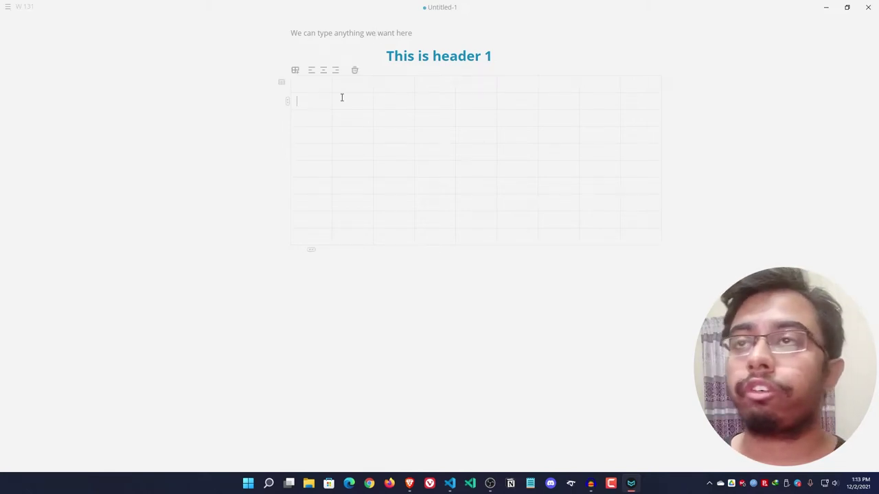
# - Place the cursor in a table cell, then create an empty paragraph below the 10 × 9 table
pyautogui.click(388, 98)
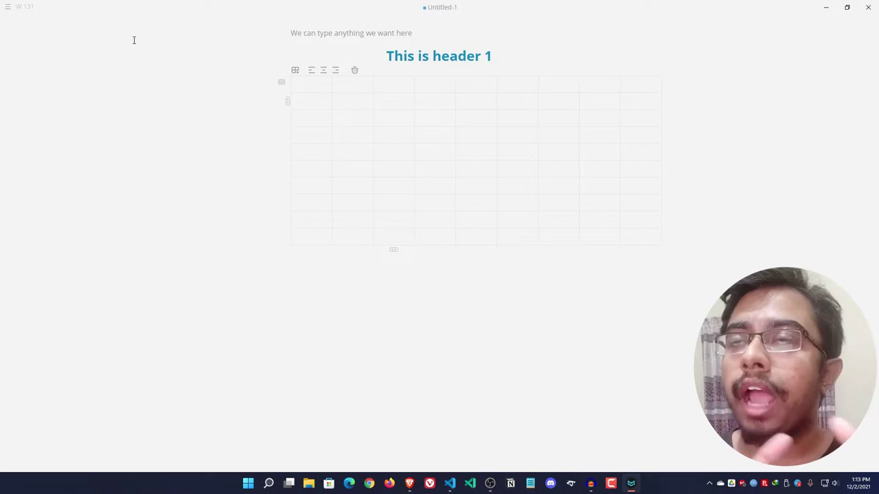
pyautogui.click(392, 257)
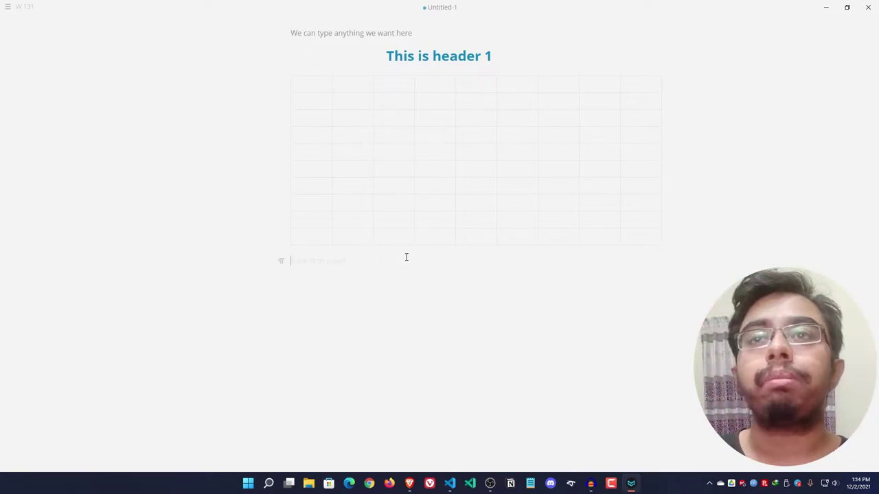
# - Launch Task Manager, select Mark Text (about 211.8 MB), and widen it to check Power usage
pyautogui.rightClick(248, 483)
pyautogui.click(271, 374)
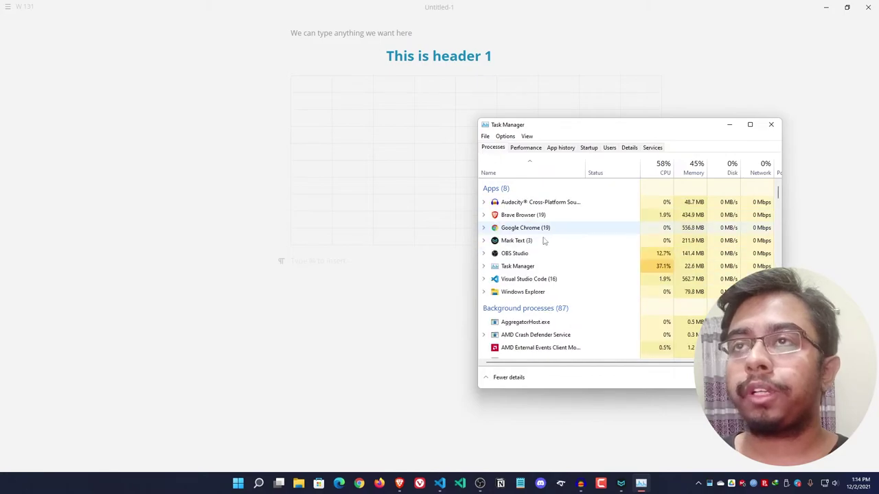
pyautogui.click(512, 241)
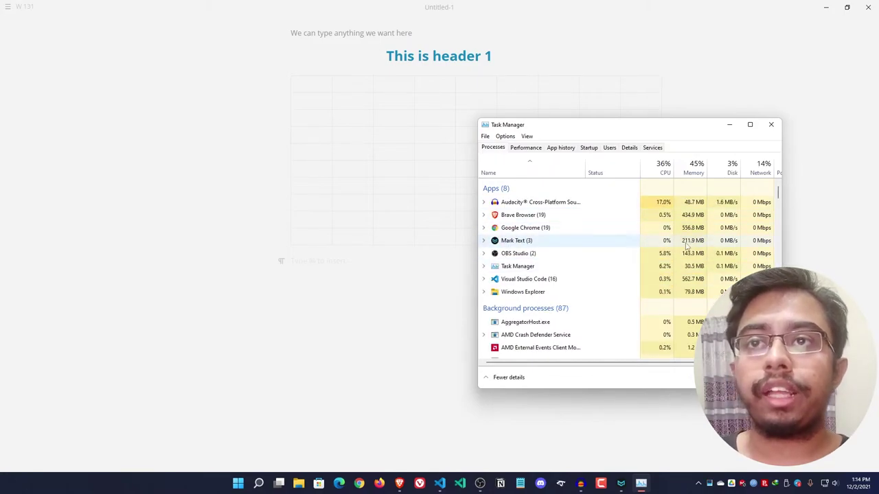
pyautogui.moveTo(784, 239); pyautogui.dragTo(839, 241)
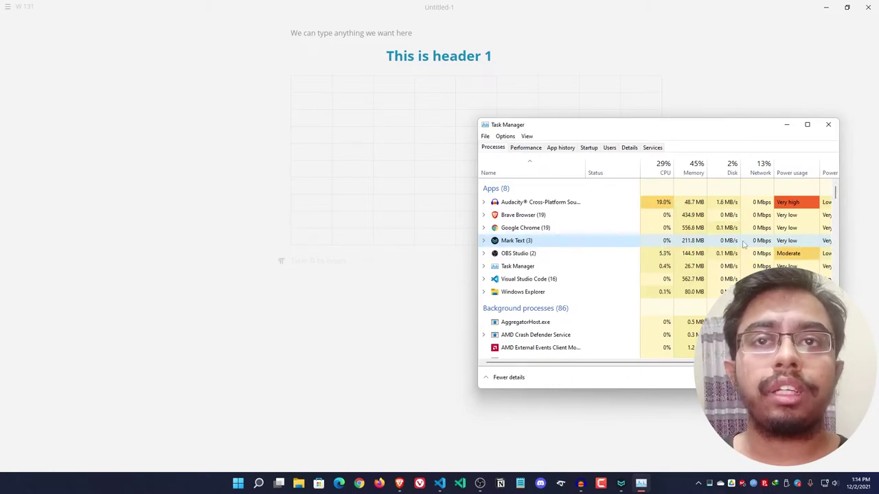
pyautogui.moveTo(838, 241); pyautogui.dragTo(790, 240)
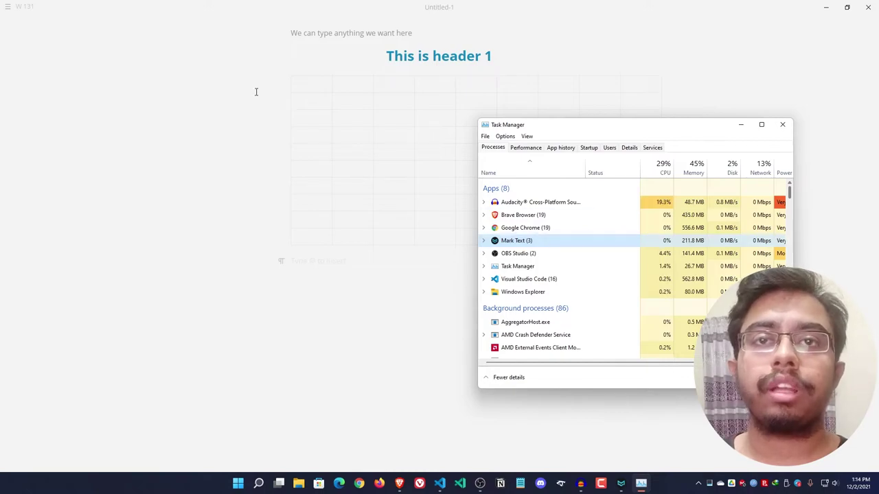
# - Bring Mark Text in front of Task Manager and put the cursor in a last-row table cell
pyautogui.click(291, 98)
pyautogui.click(450, 152)
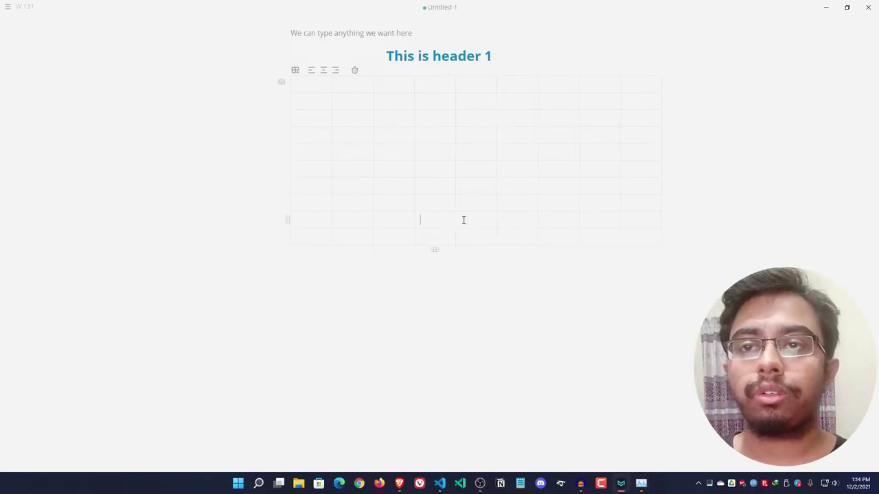
pyautogui.click(484, 236)
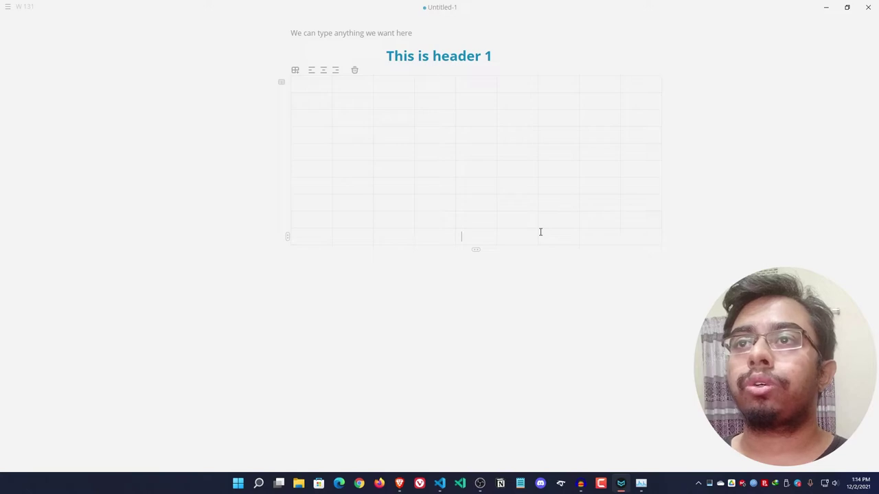